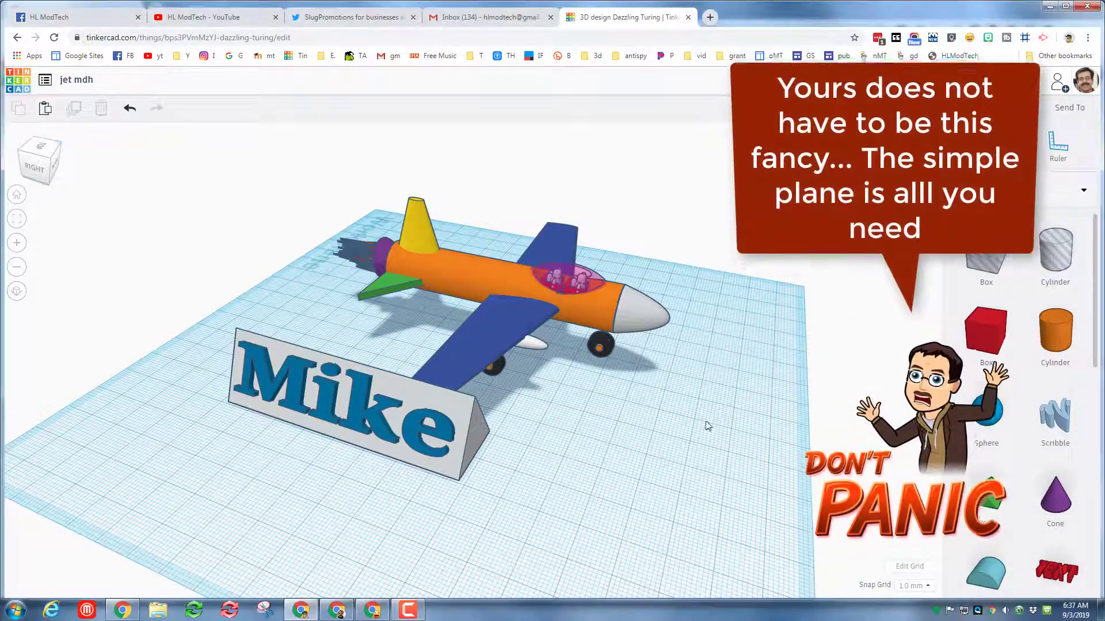
Step: Add a solid box to the workplane beside the jet's blue wing and set its length to 40 mm
right_drag(708, 424, 391, 401)
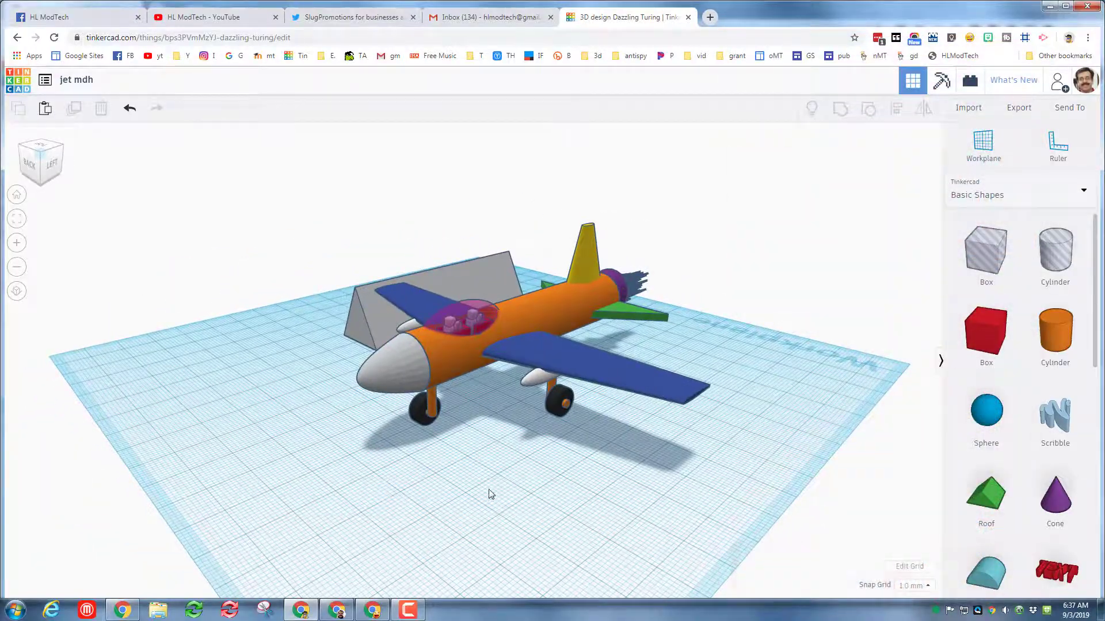
right_drag(490, 493, 343, 483)
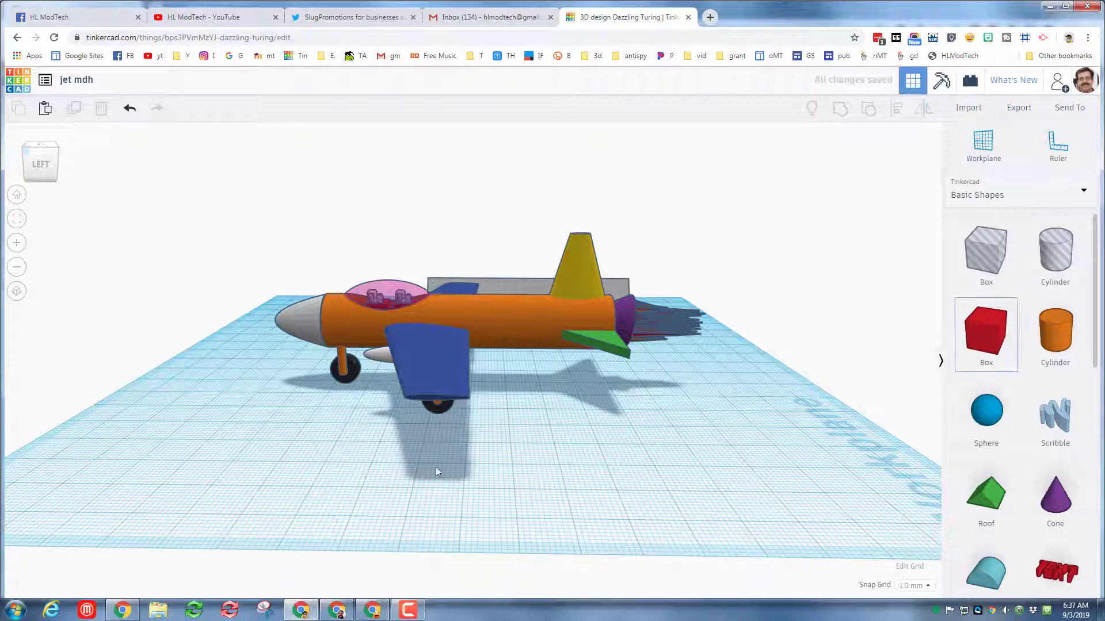
click(432, 484)
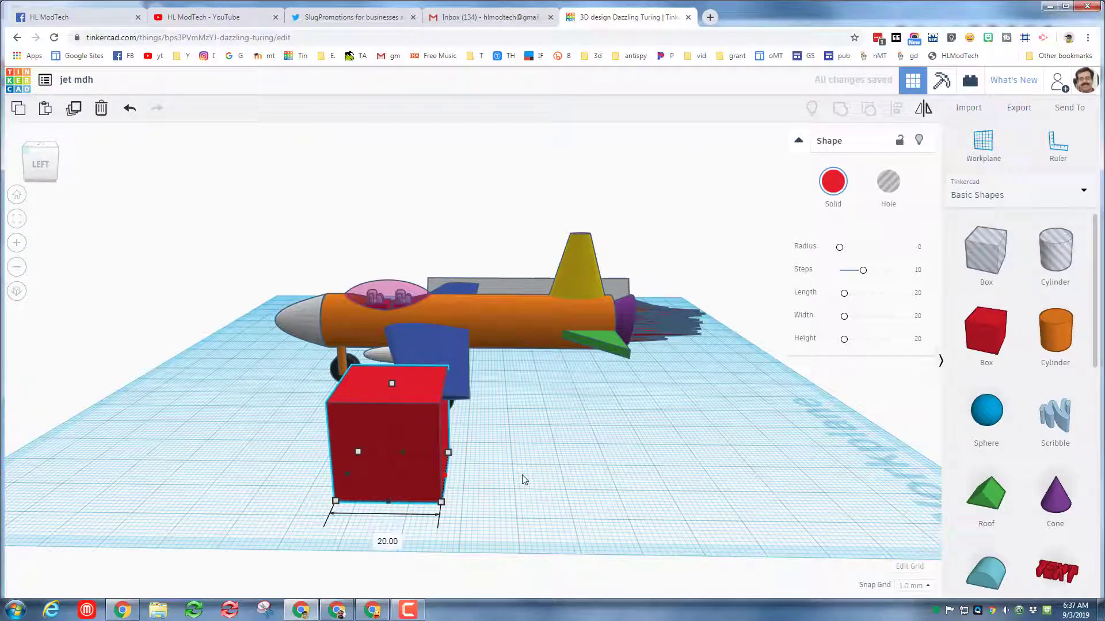
drag(441, 501, 591, 504)
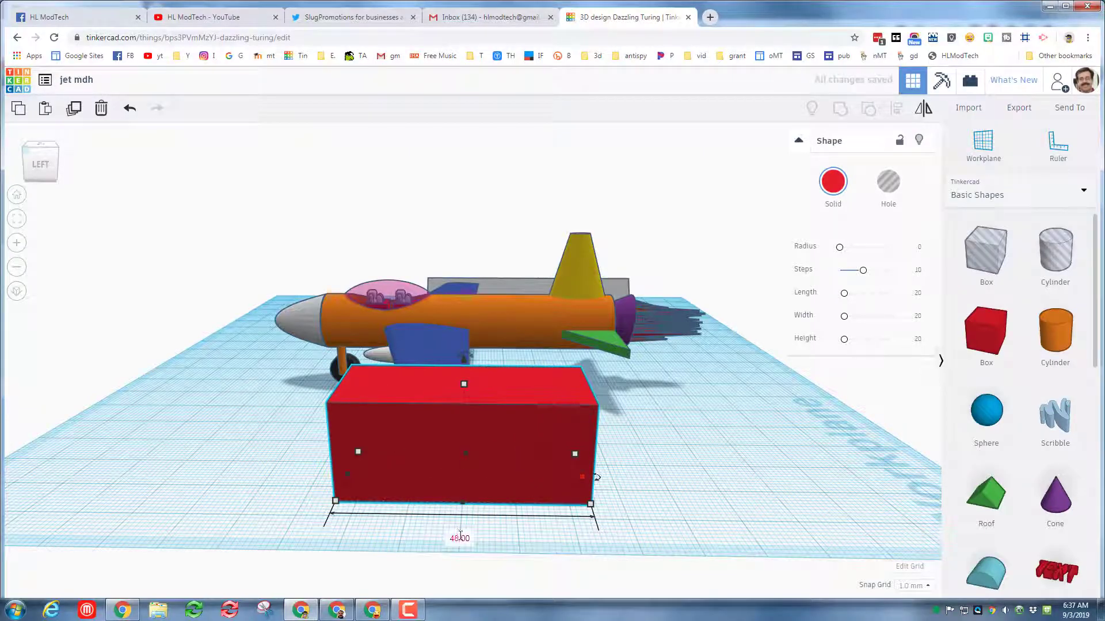
click(460, 536)
key(Return)
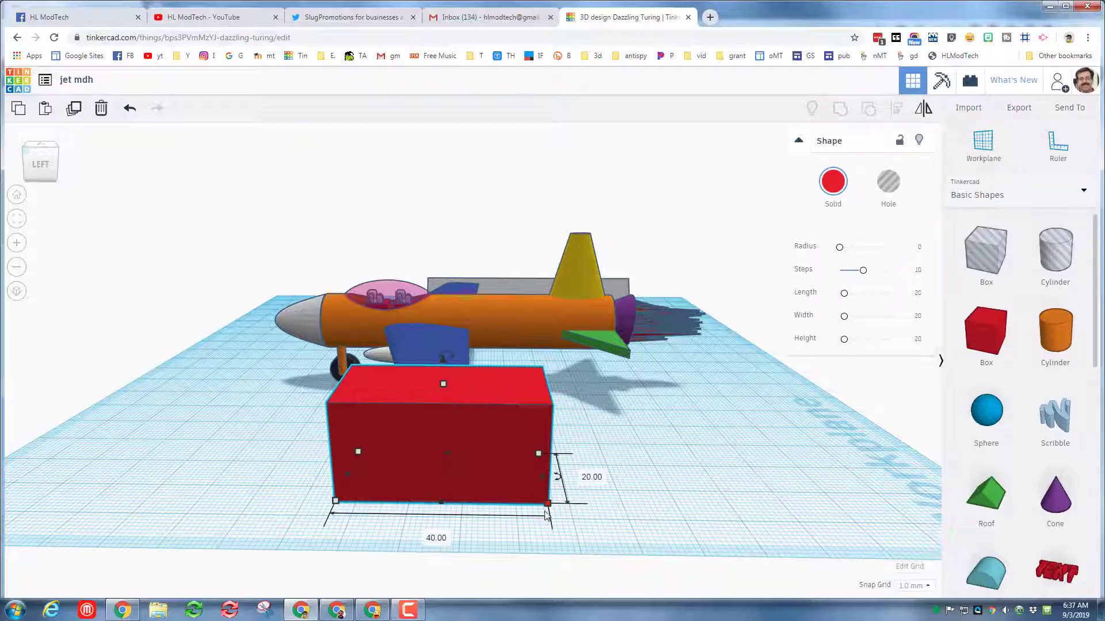
Step: Set the red box's width and height to 5 mm each to make a thin bar
click(596, 477)
text(5)
key(Return)
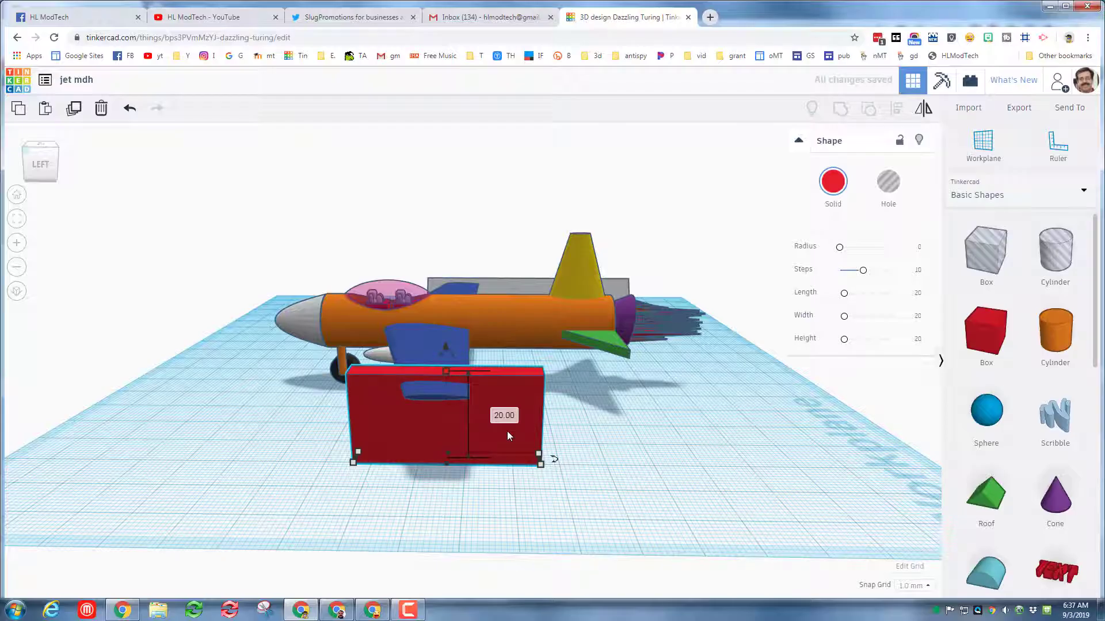
click(499, 415)
text(5)
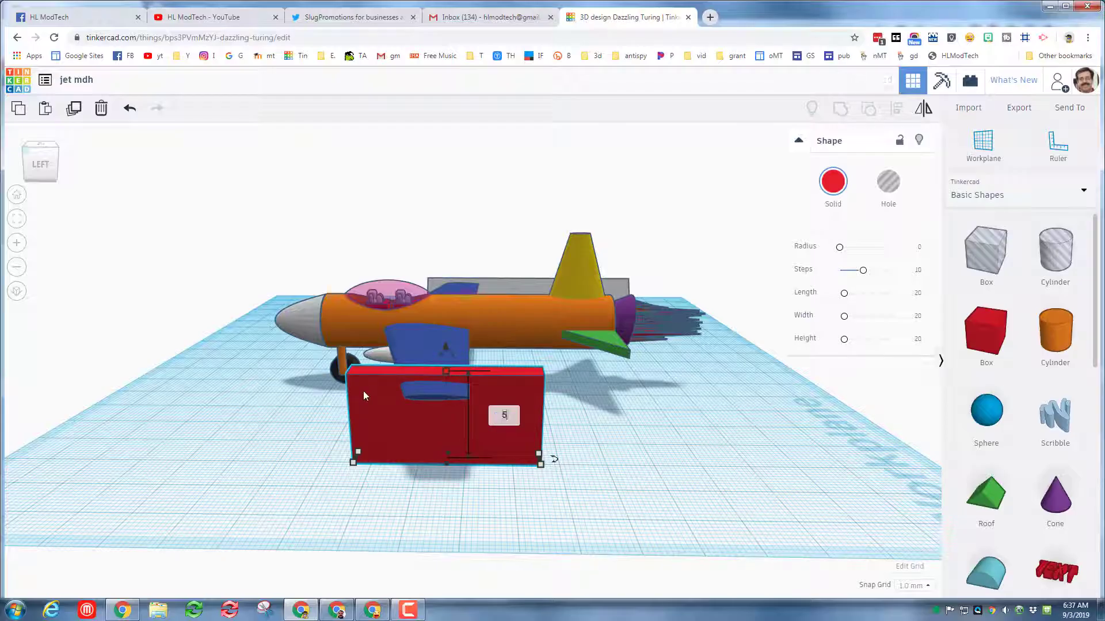
key(Return)
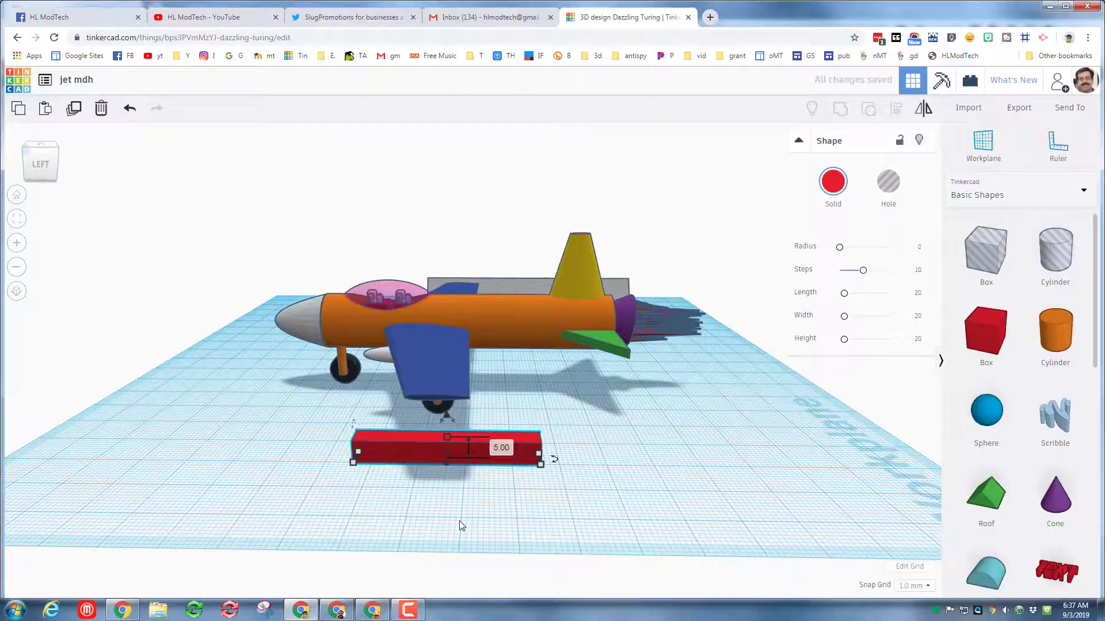
Step: Set a workplane on the red bar's end face toward the jet's tail and add a roof shape onto it
right_drag(458, 522, 449, 481)
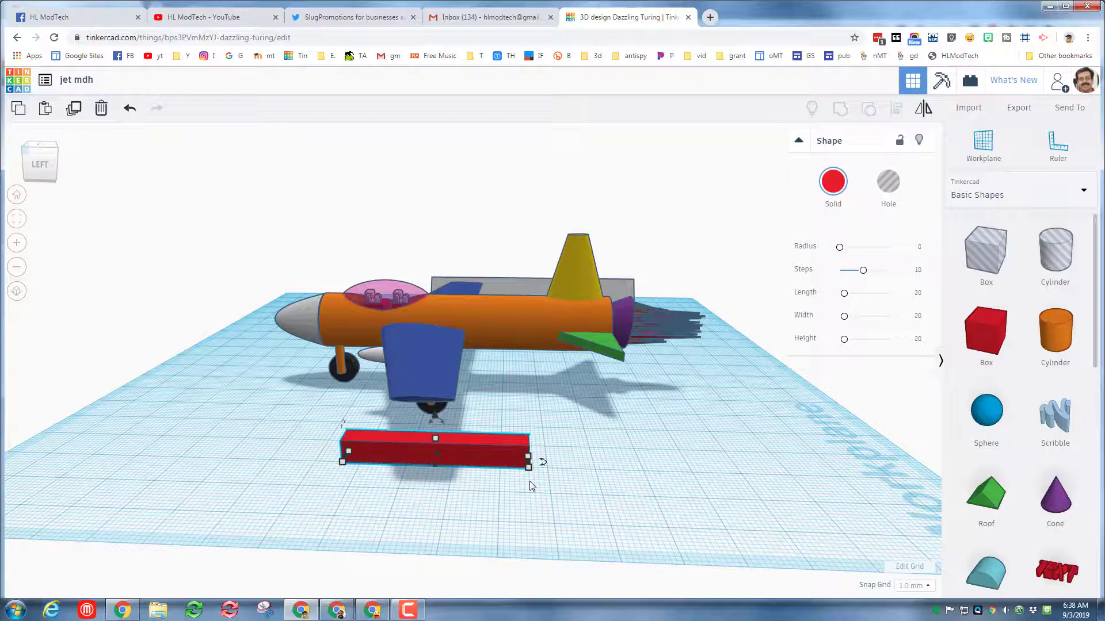
right_drag(529, 482, 499, 486)
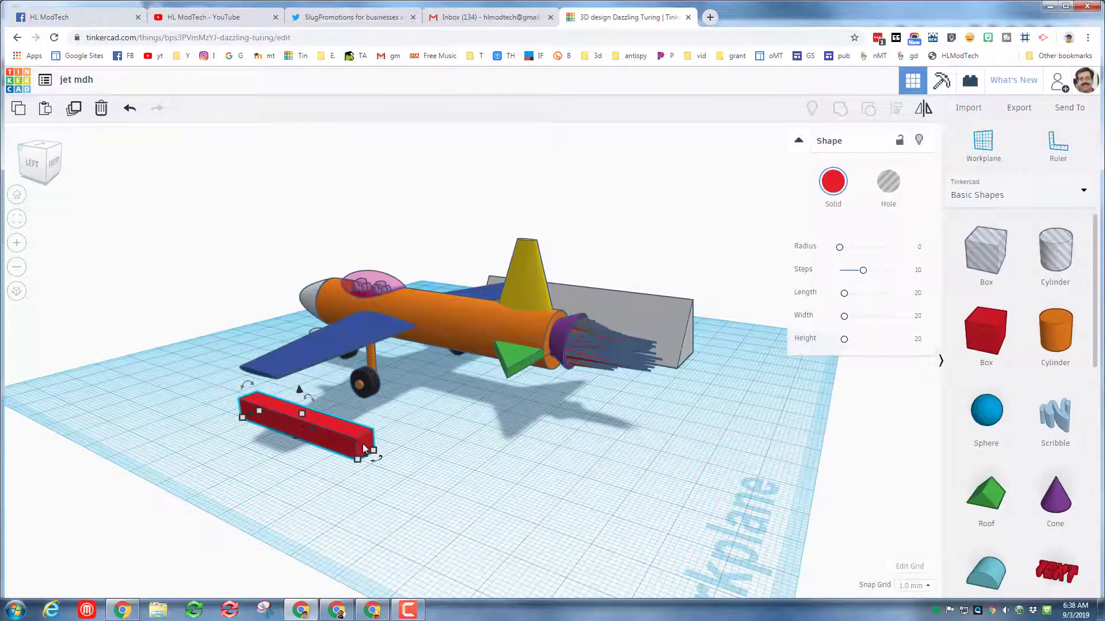
click(983, 145)
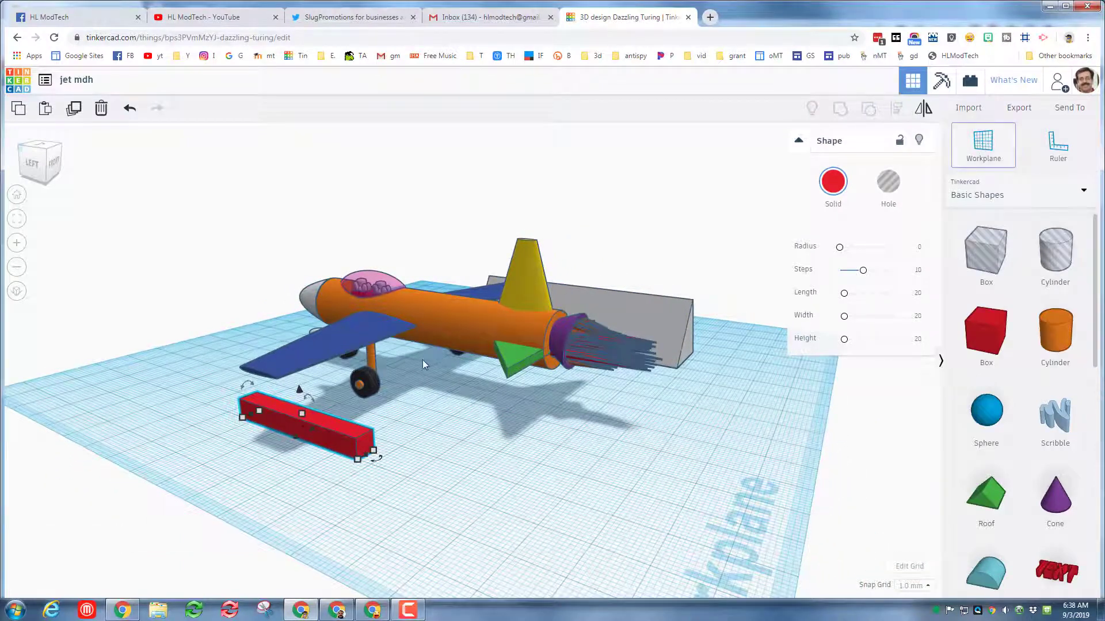
click(363, 449)
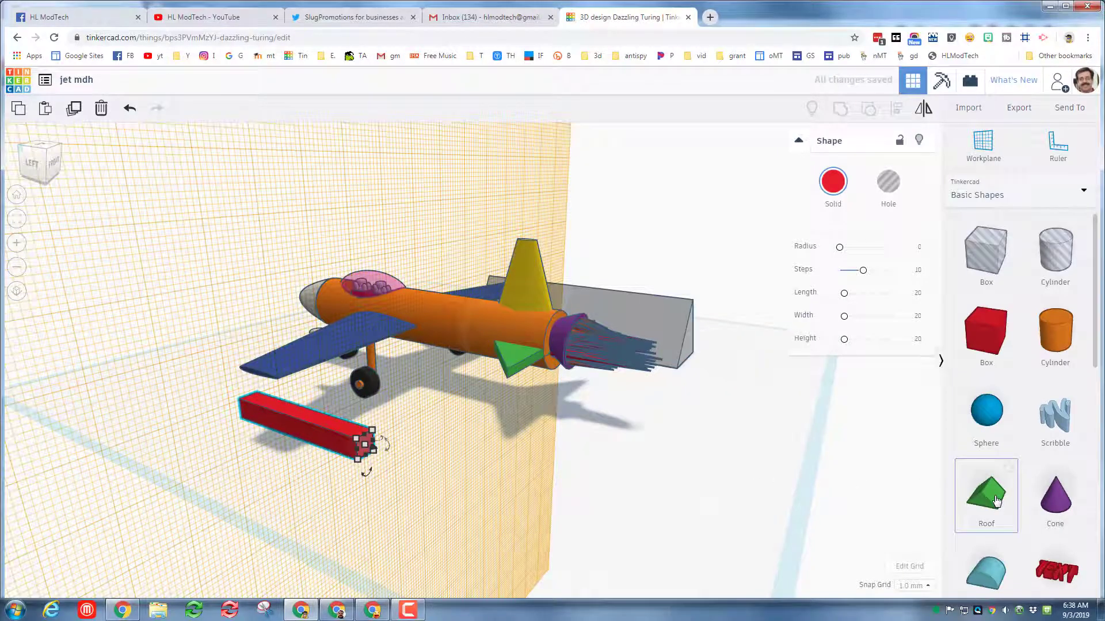
drag(485, 495, 345, 466)
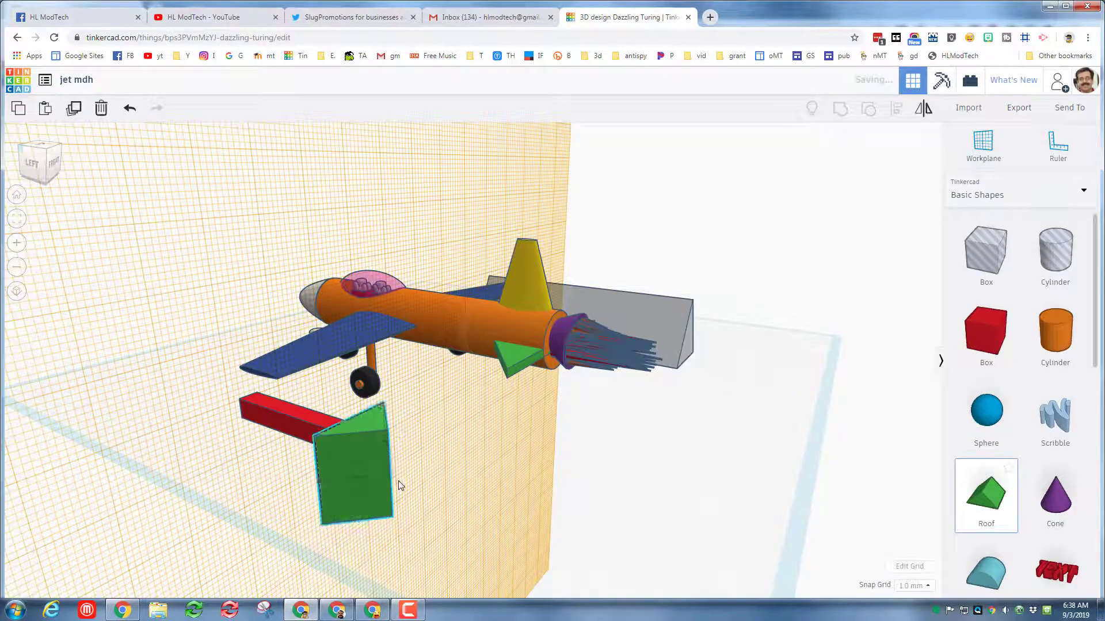
Step: Return the workplane to the default ground grid and drop the green roof shape down onto it
right_drag(295, 458, 328, 481)
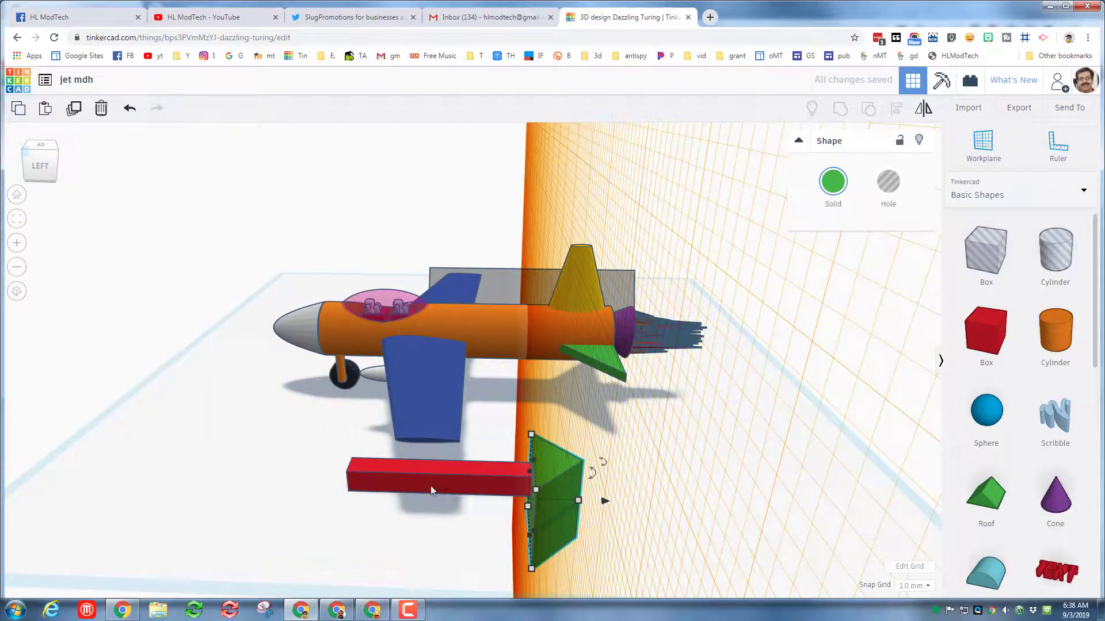
right_drag(227, 471, 239, 471)
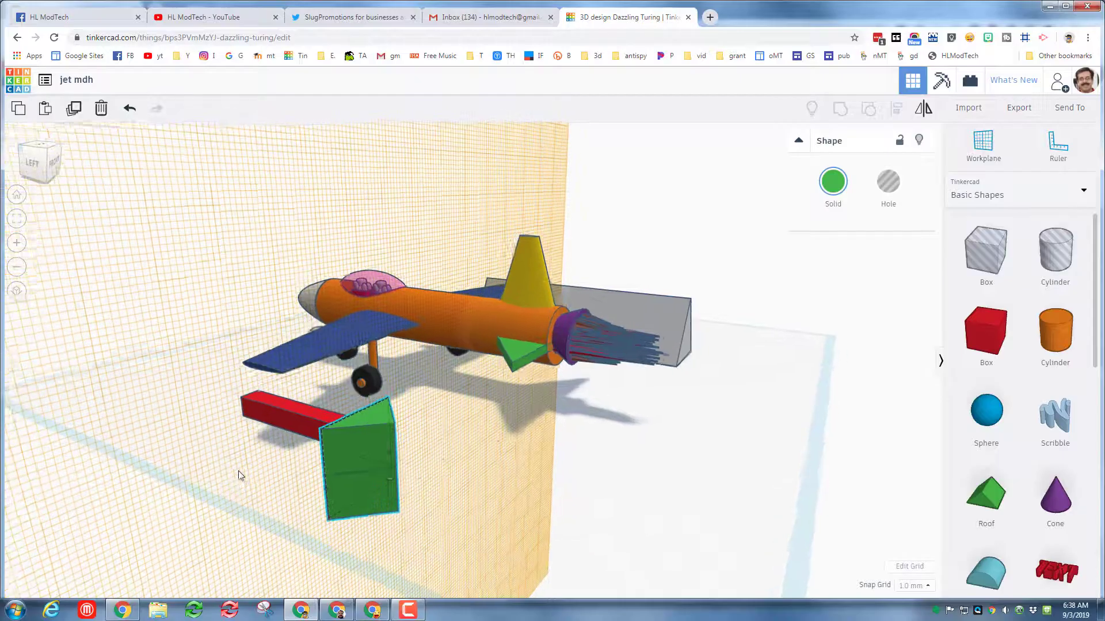
click(978, 147)
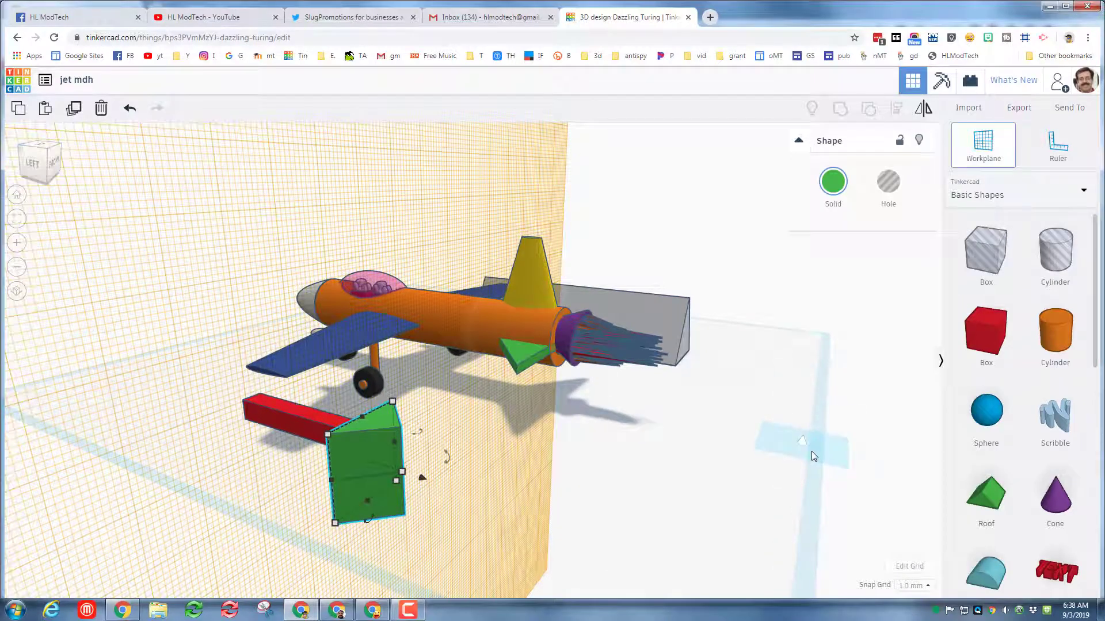
click(811, 451)
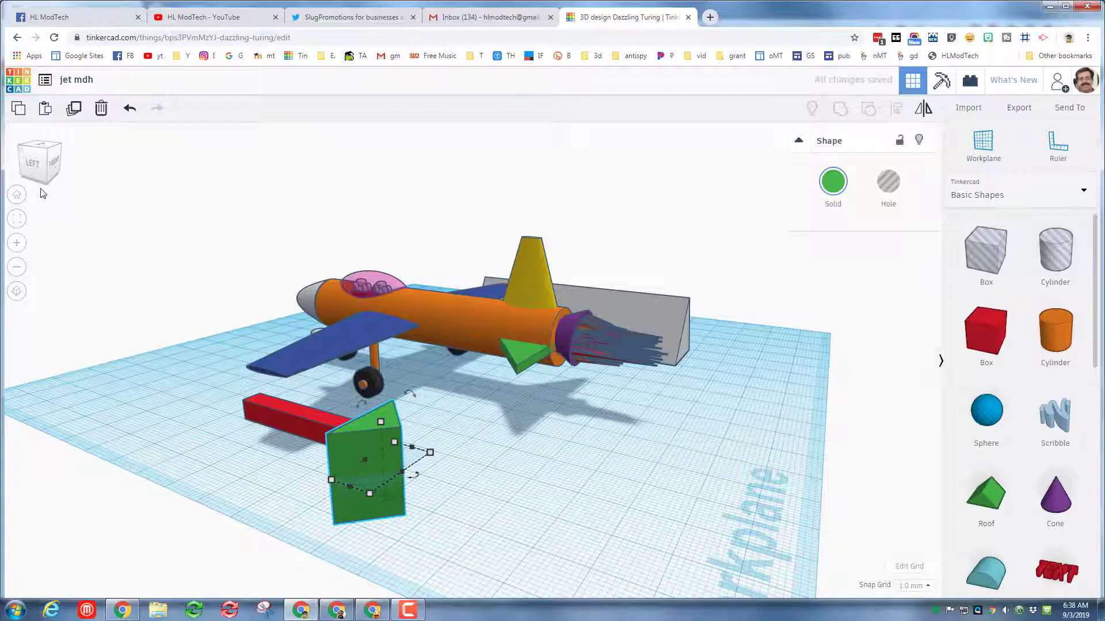
click(17, 195)
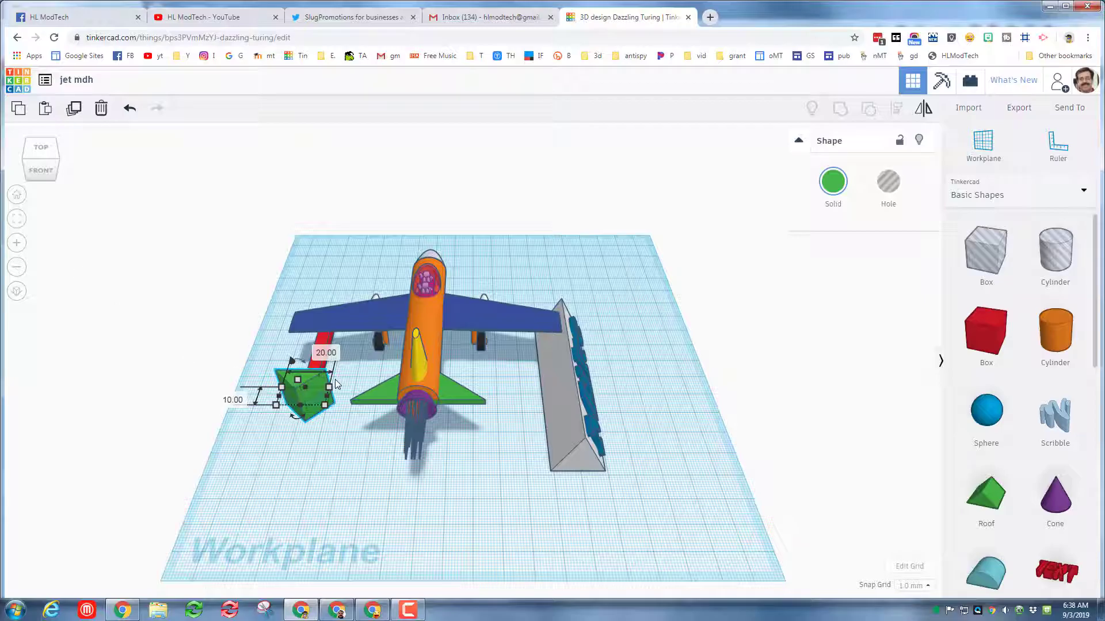
click(17, 220)
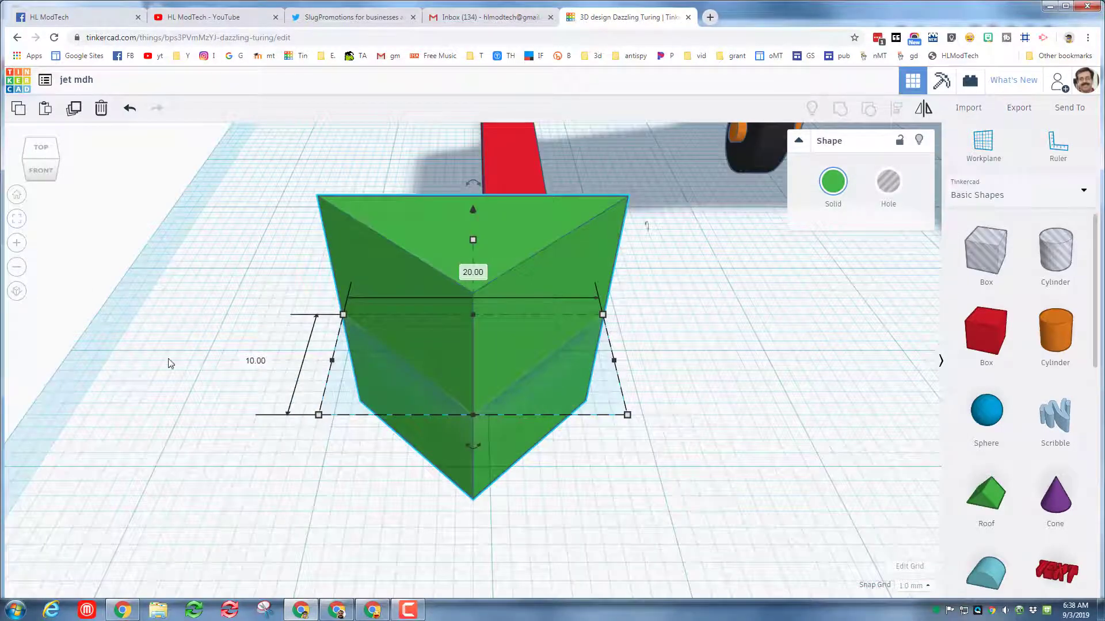
right_drag(169, 363, 488, 427)
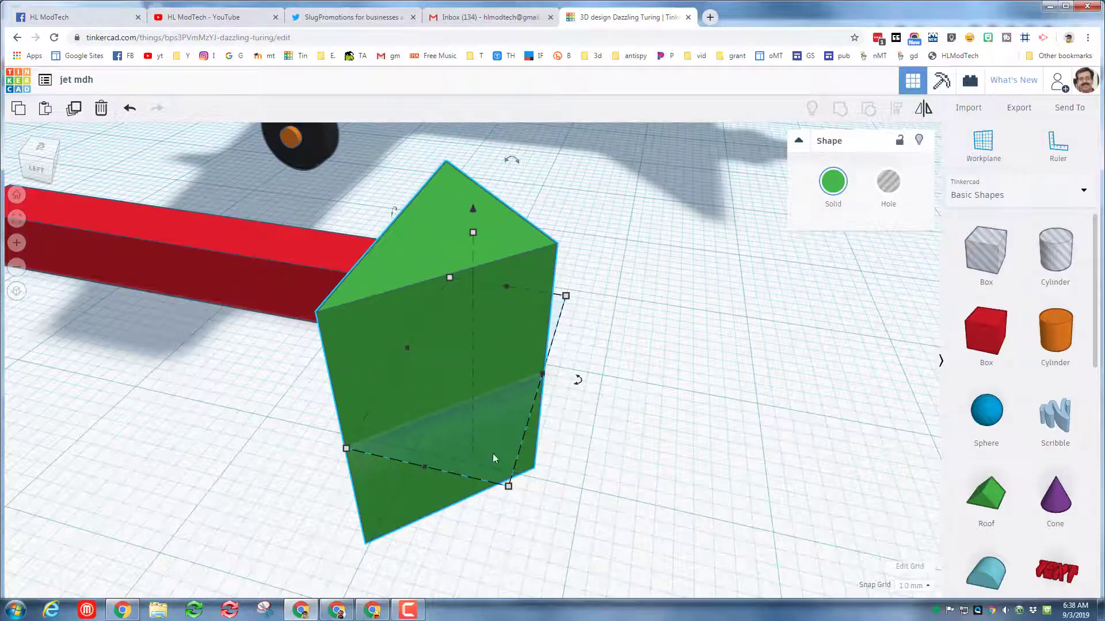
key(d)
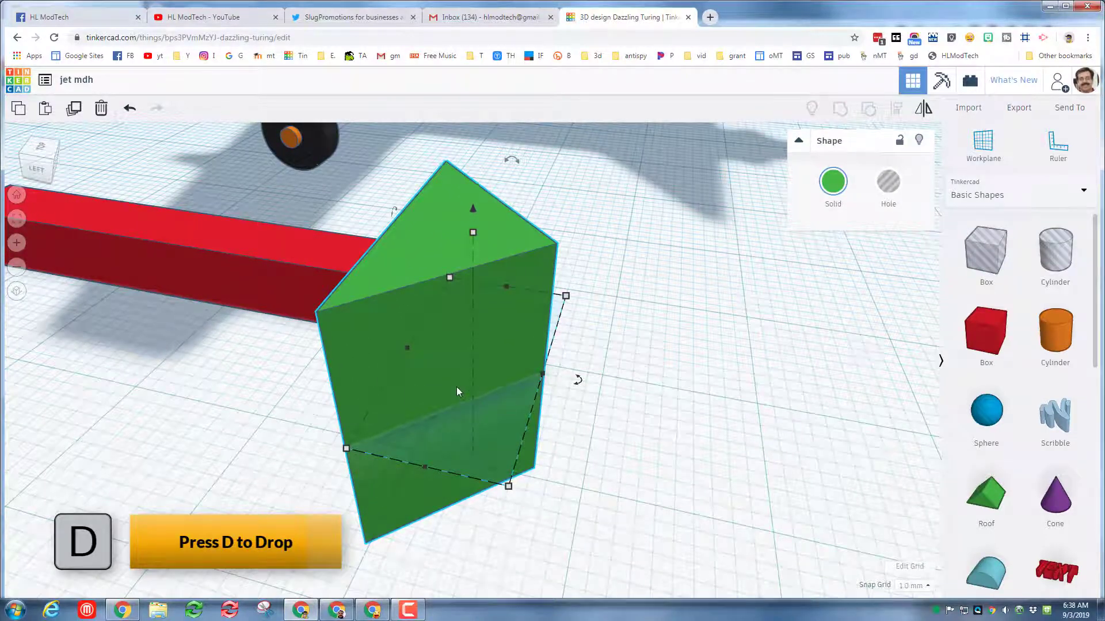
key(d)
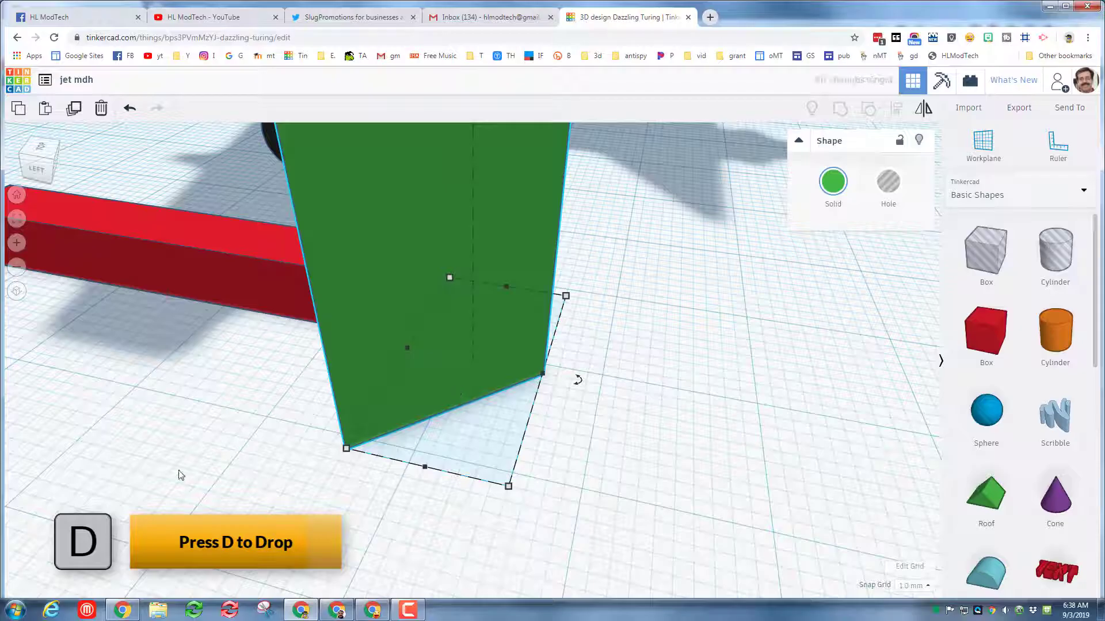
Step: Set the green roof shape's height to 5 mm
scroll(180, 474, down, 3)
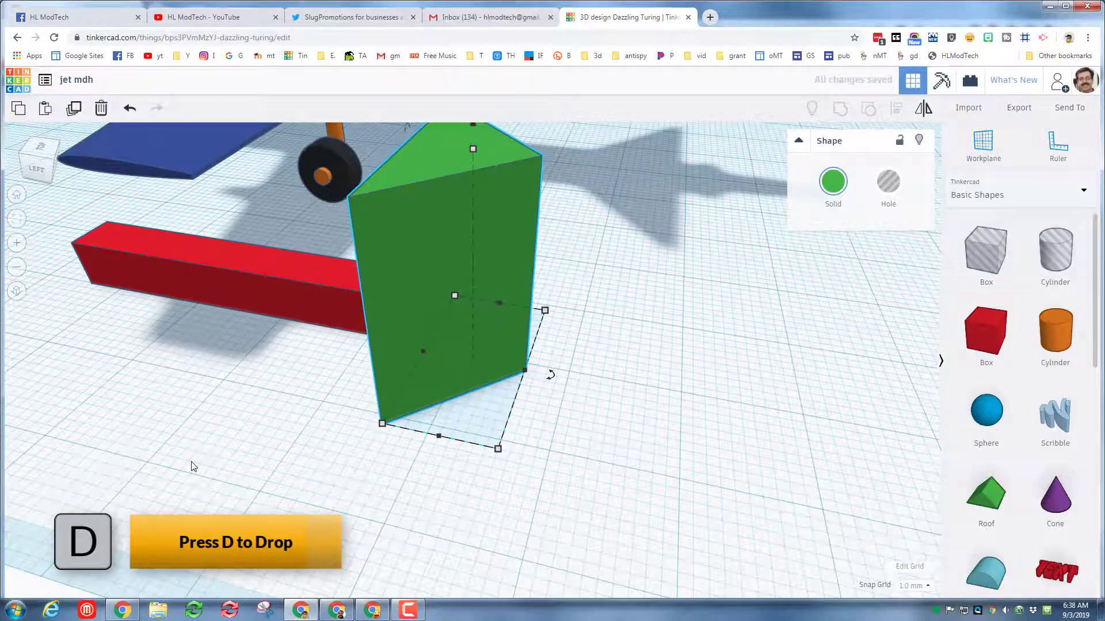
mouse_move(472, 152)
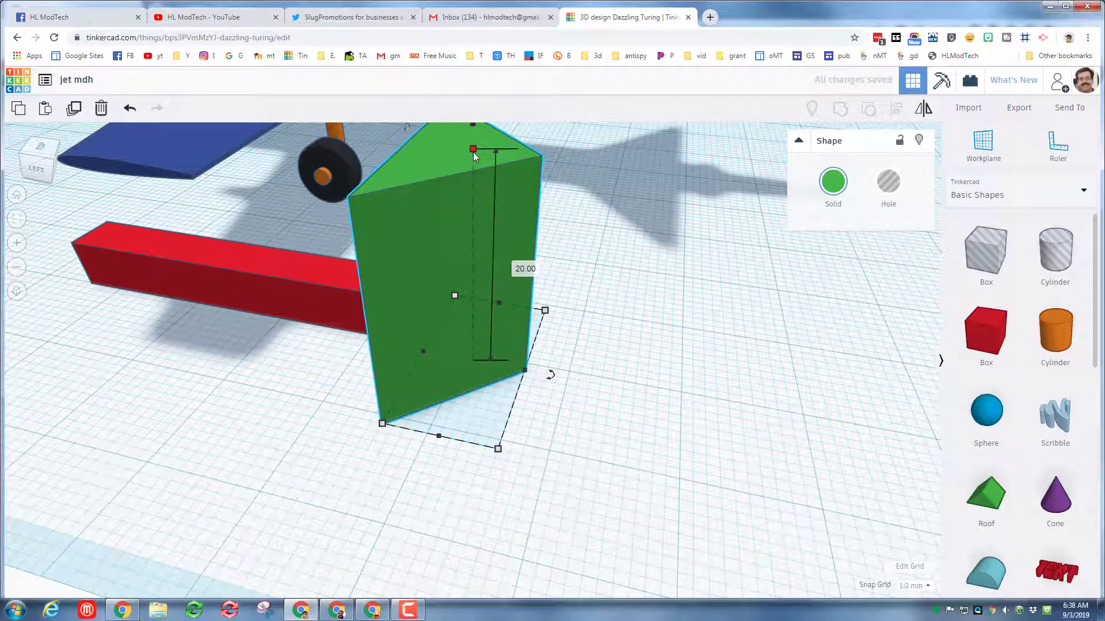
click(521, 269)
key(Return)
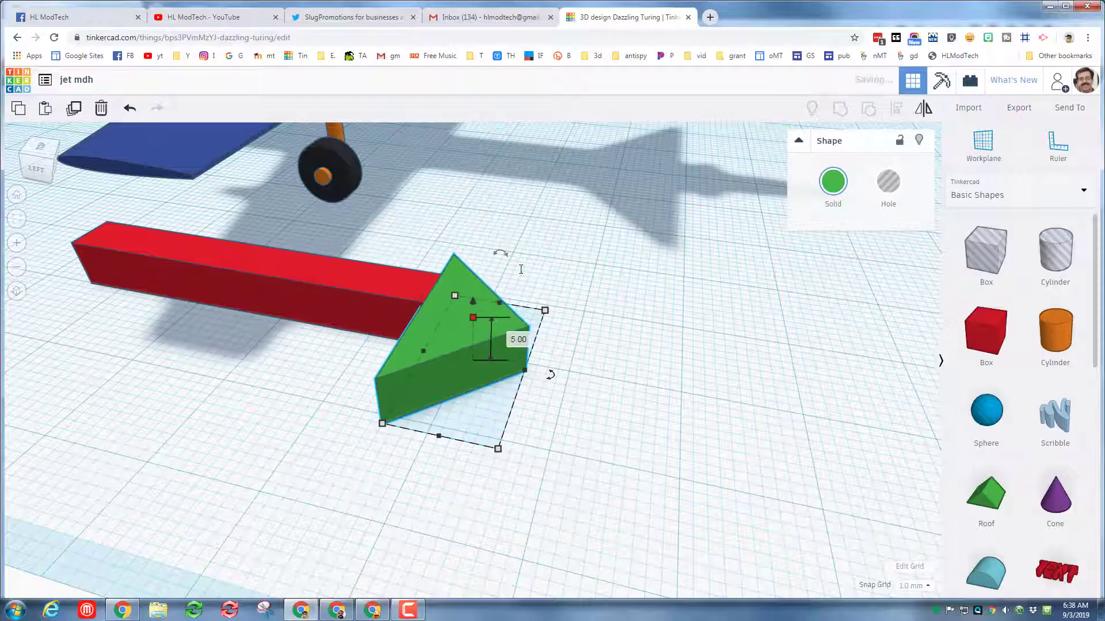
Step: Select the red bar and green roof together and align their centres across the arrow's width
right_drag(309, 458, 286, 462)
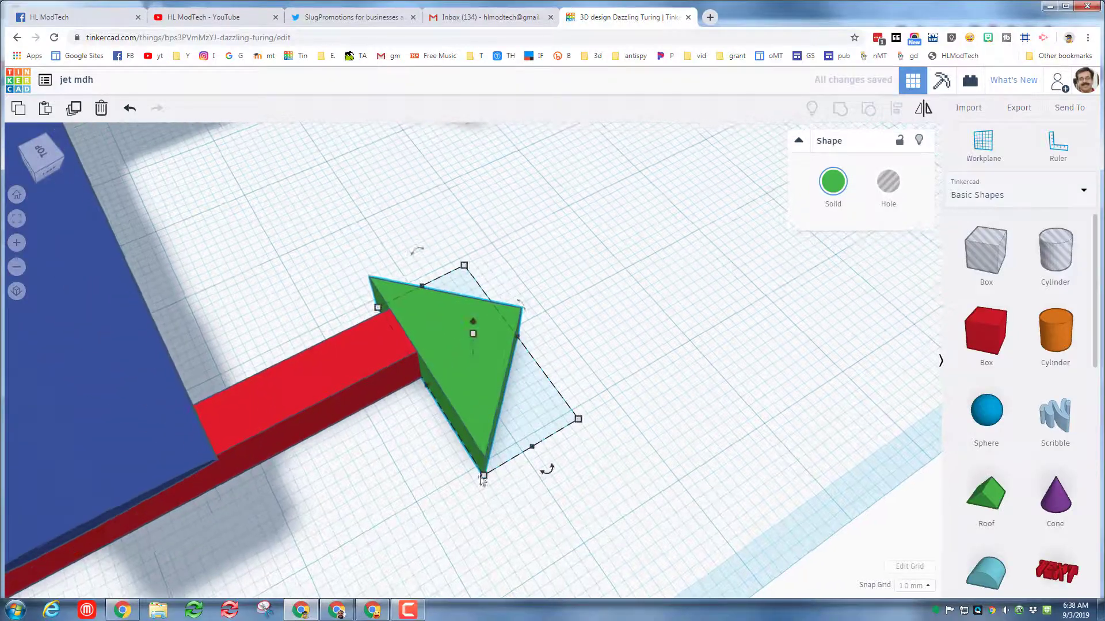
click(304, 259)
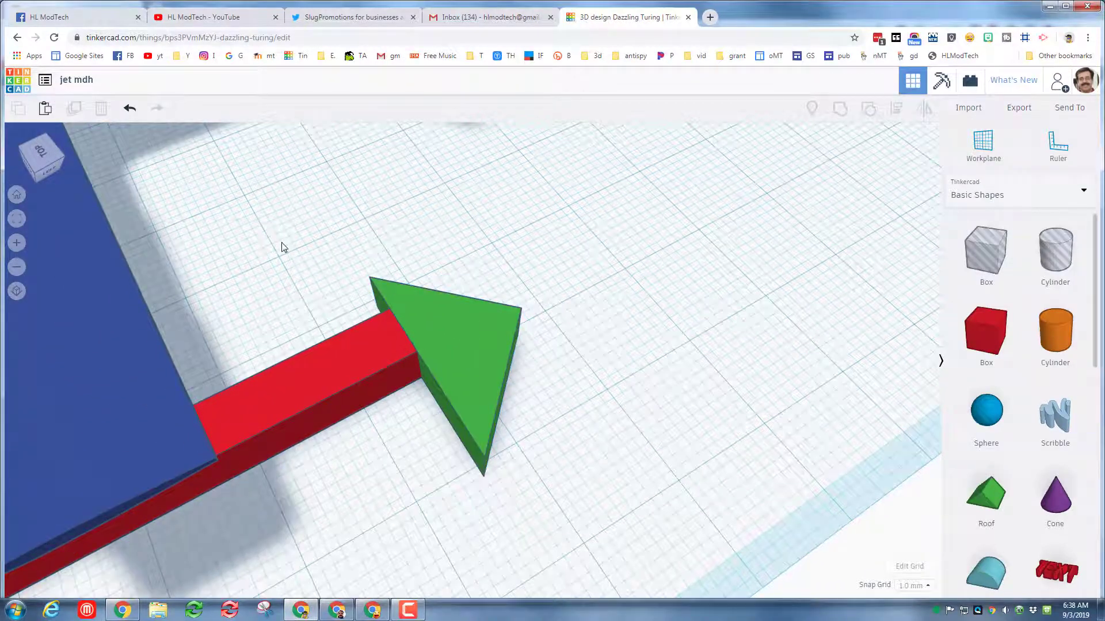
drag(275, 242, 477, 374)
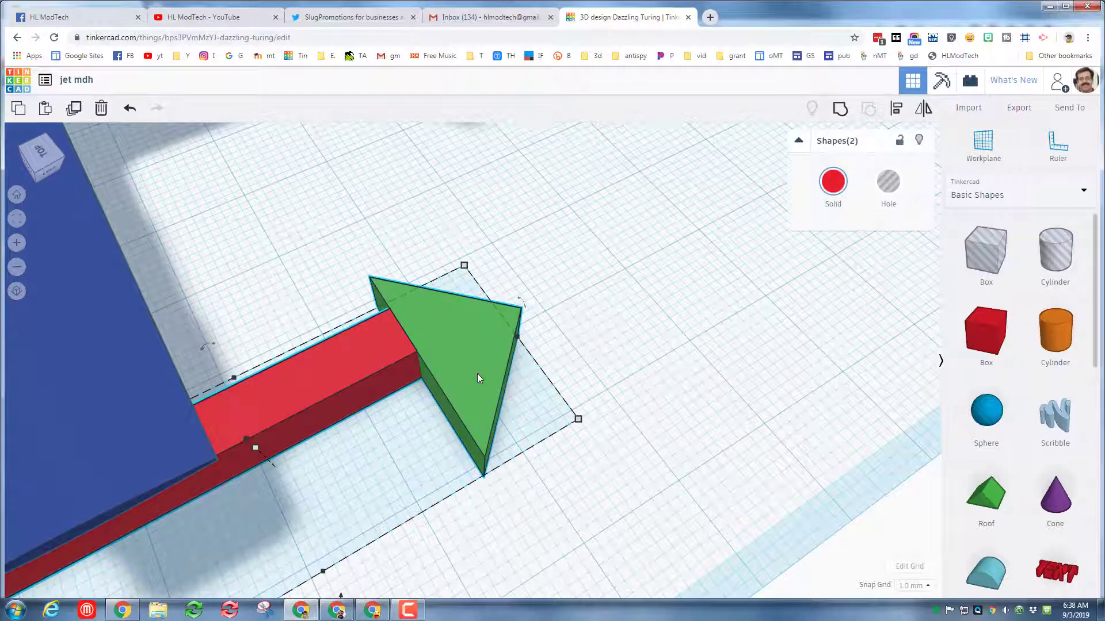
click(895, 109)
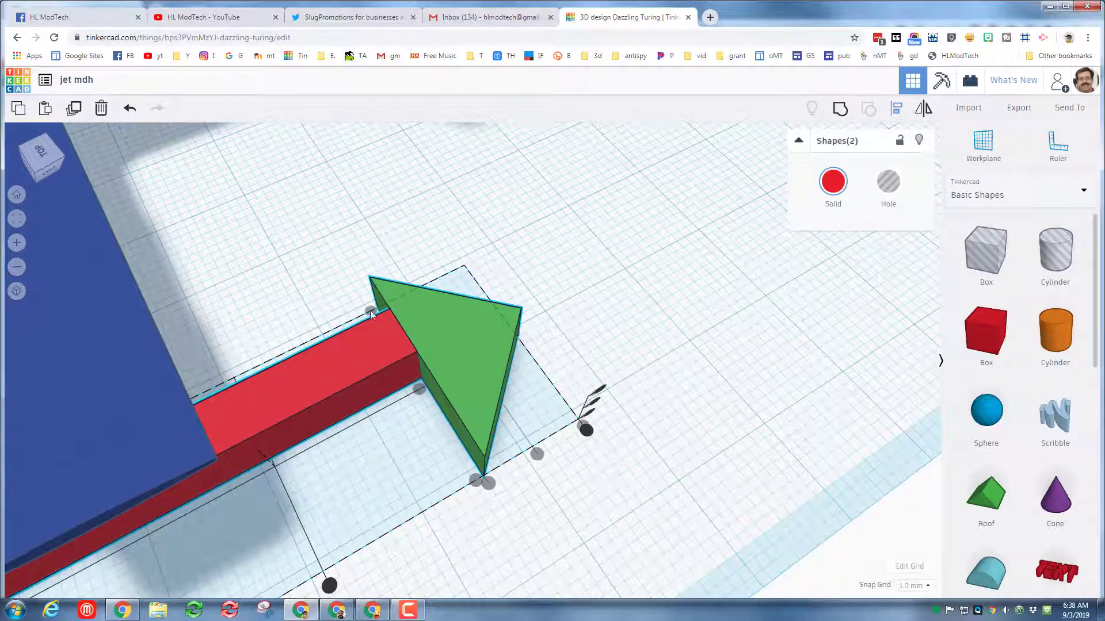
click(21, 224)
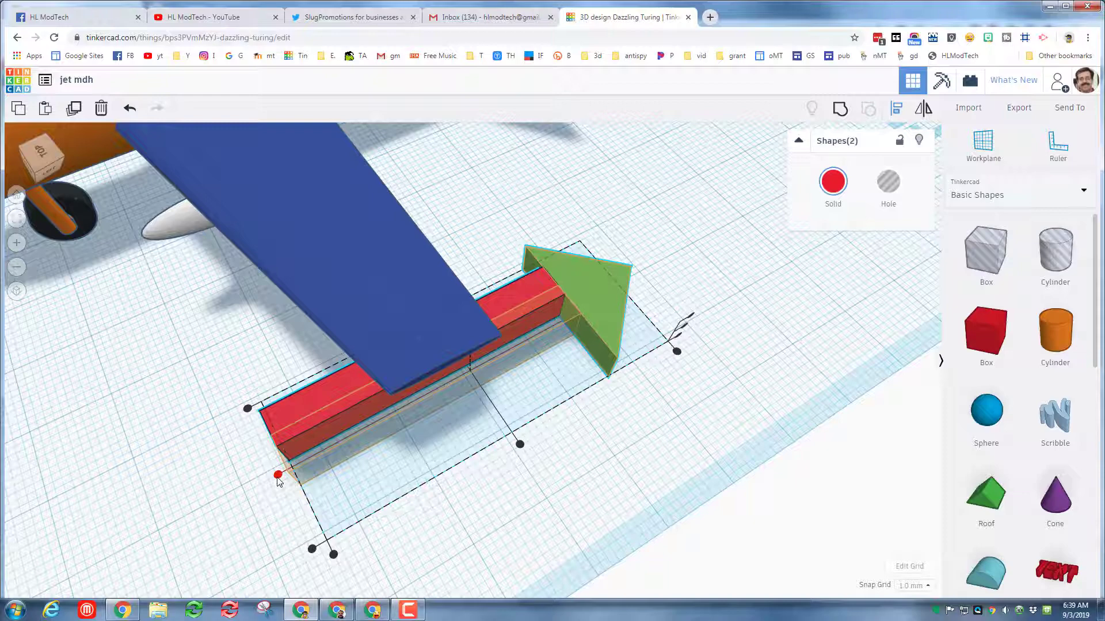
click(278, 475)
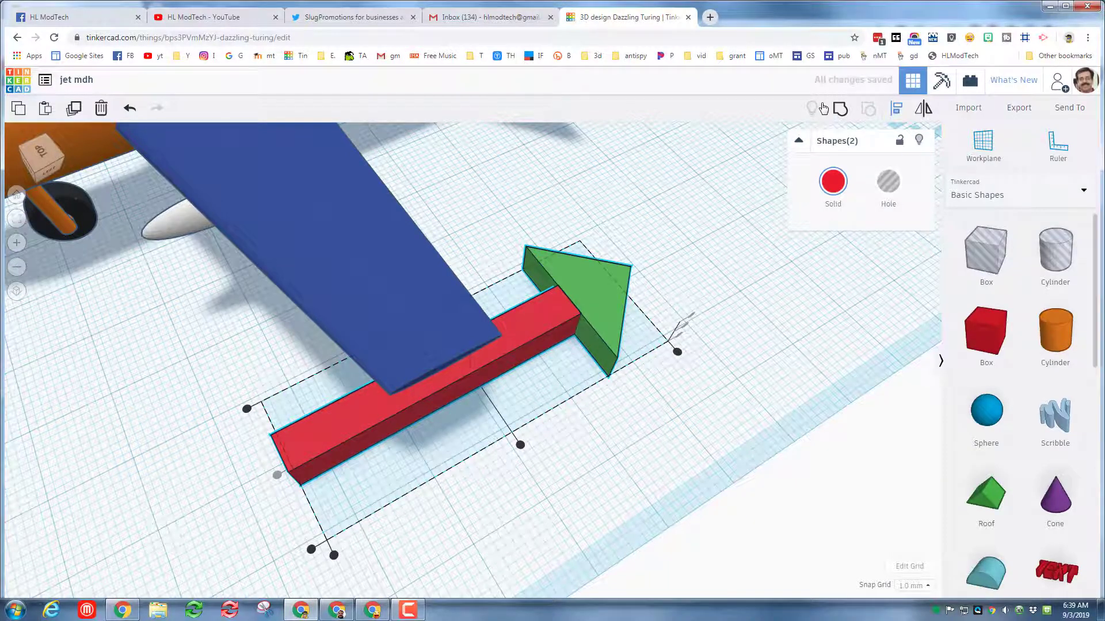
Step: Group the red bar and green roof into a single arrow and deselect it
click(840, 110)
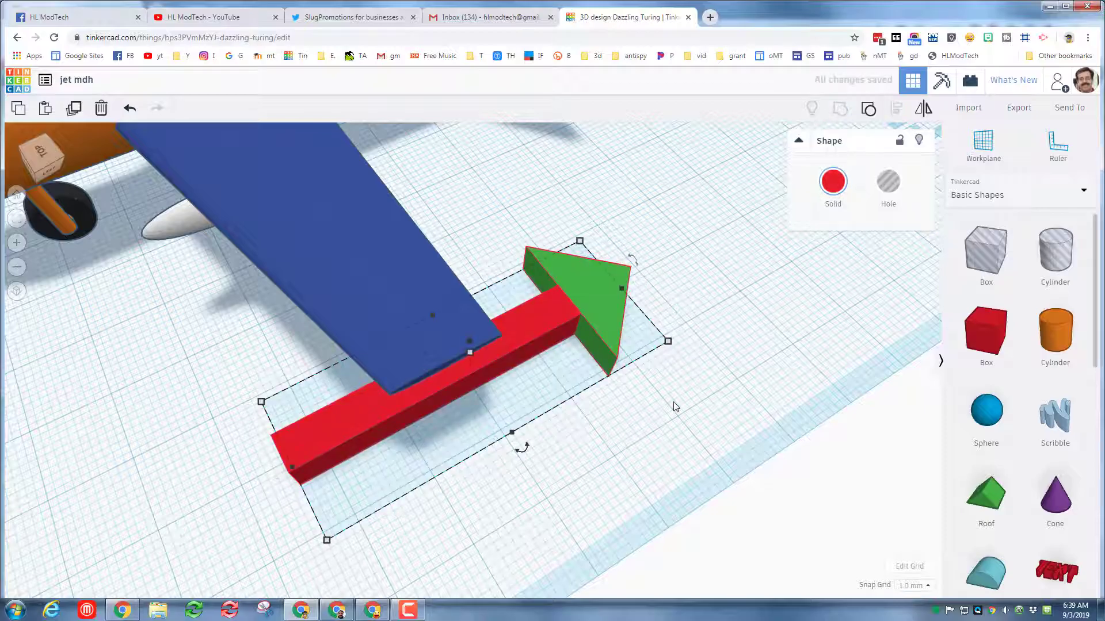
right_drag(680, 409, 571, 379)
click(357, 424)
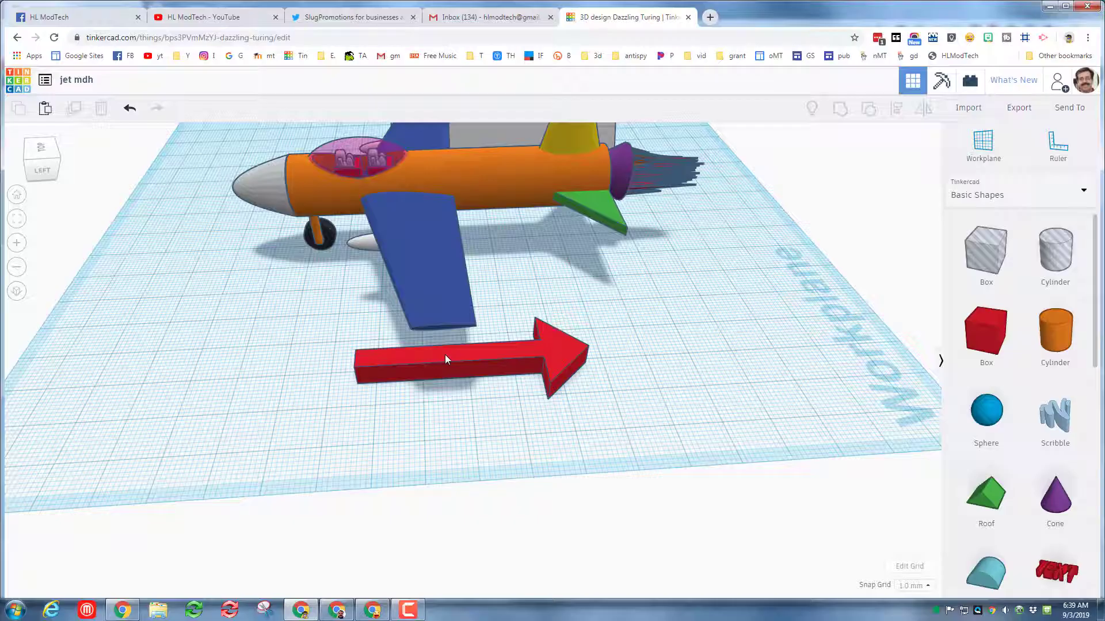
Step: Undo the arrow's grouping and shorten the red bar to a length of 20 mm
key(ctrl+z)
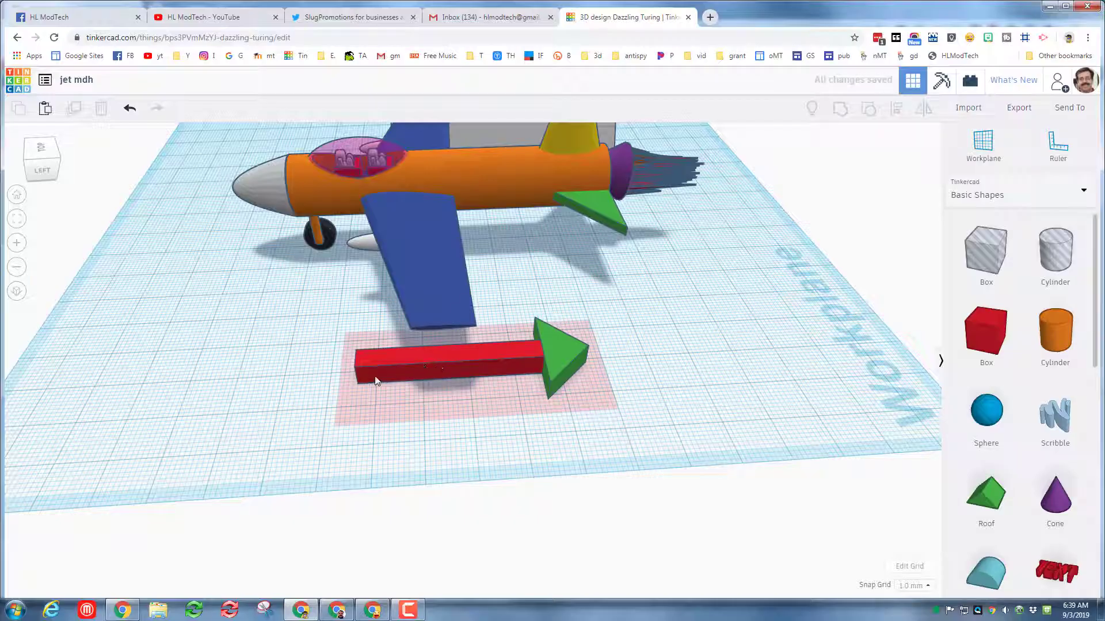
click(452, 368)
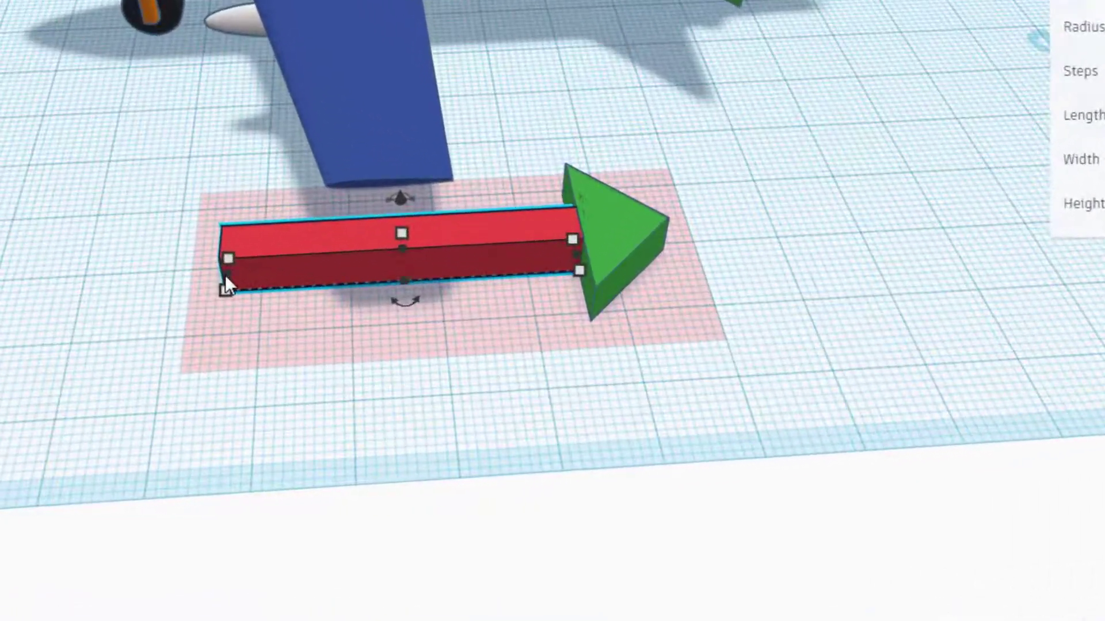
mouse_move(370, 378)
drag(252, 277, 491, 276)
click(539, 349)
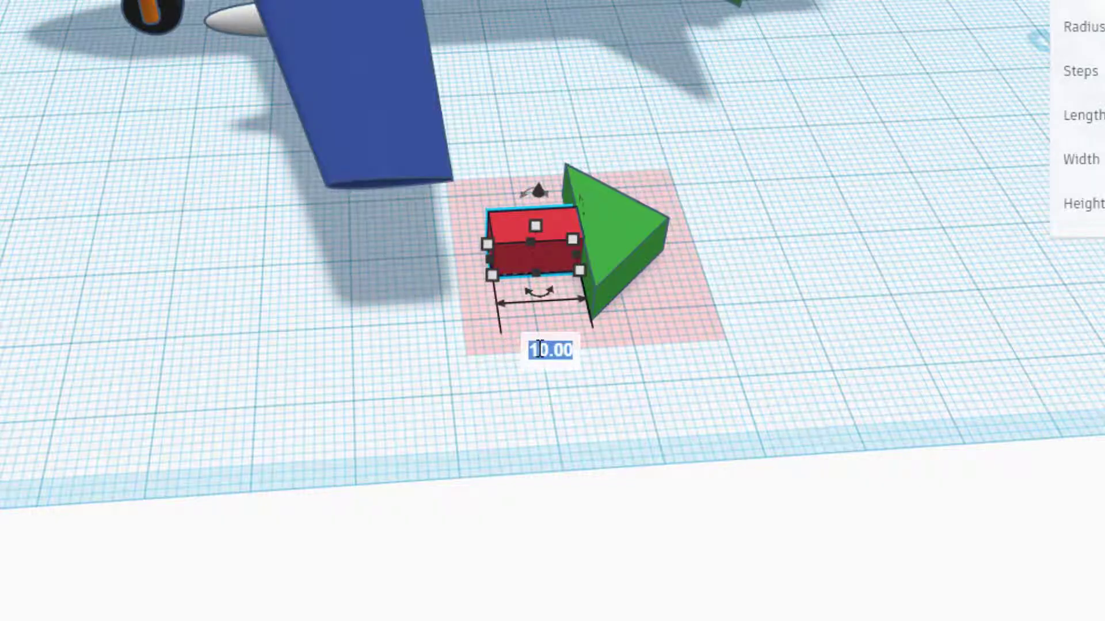
text(20)
key(Return)
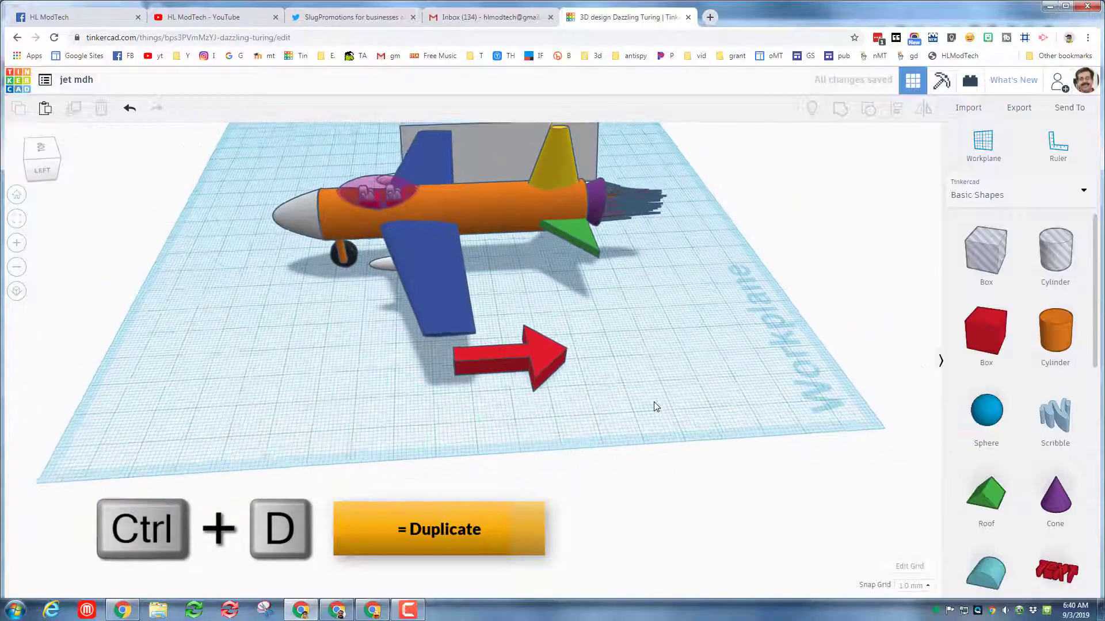
Step: Duplicate the shortened red arrow and move the copy about 42 mm along the arrow's pointing direction
click(551, 356)
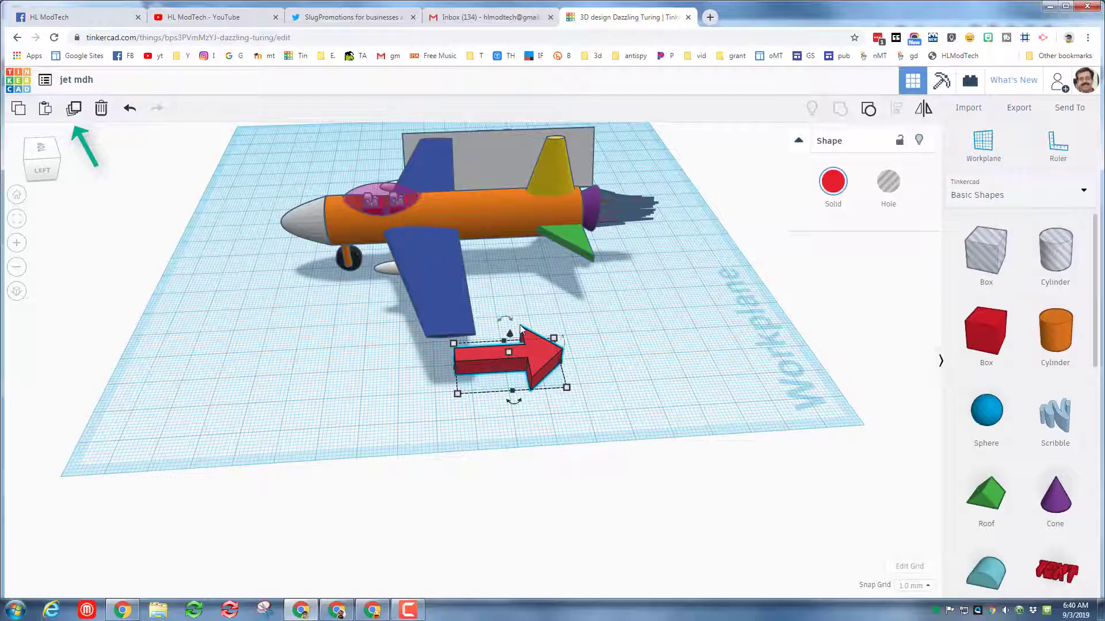
key(ctrl+d)
drag(534, 345, 664, 358)
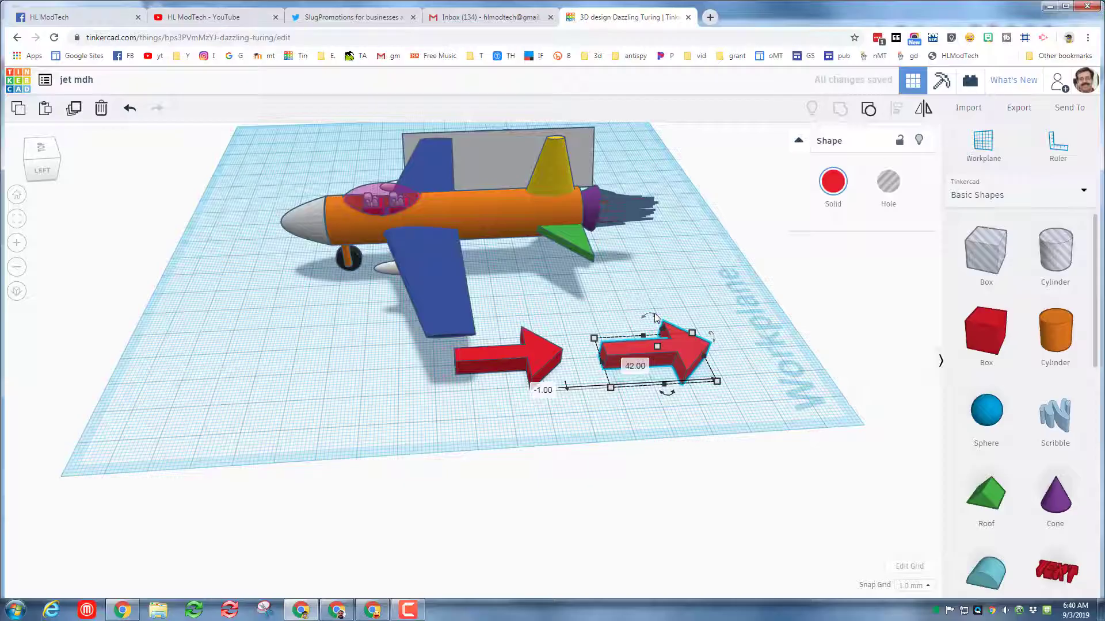
Step: Rotate the copied arrow 90° so that it stands upright and points skyward
mouse_move(654, 313)
mouse_down()
mouse_move(638, 313)
mouse_move(649, 331)
mouse_up()
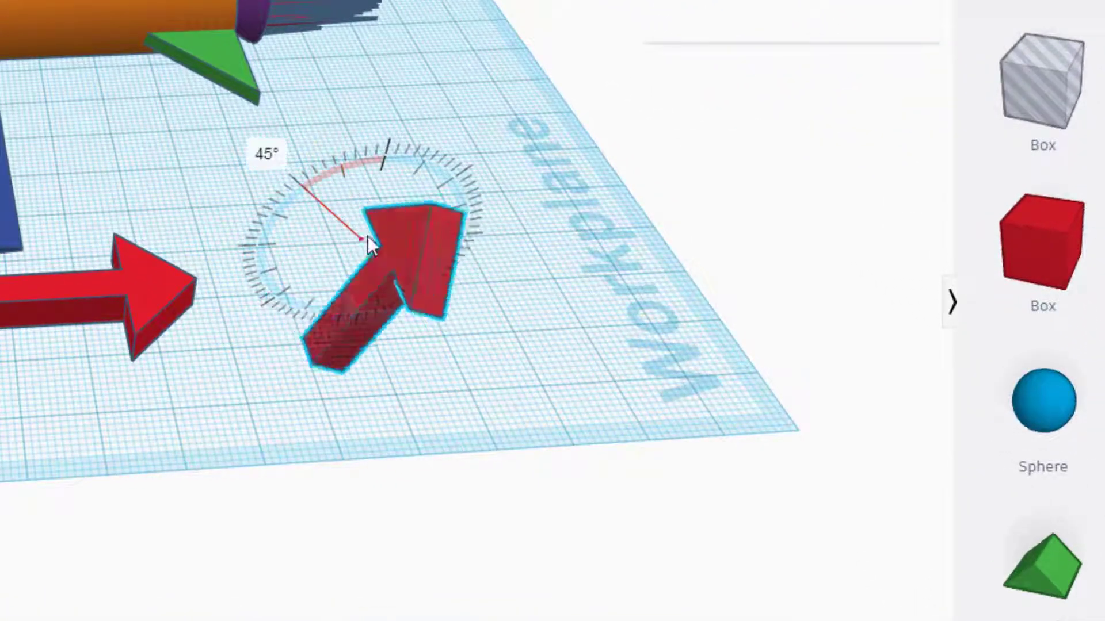
drag(370, 241, 164, 141)
drag(139, 222, 133, 129)
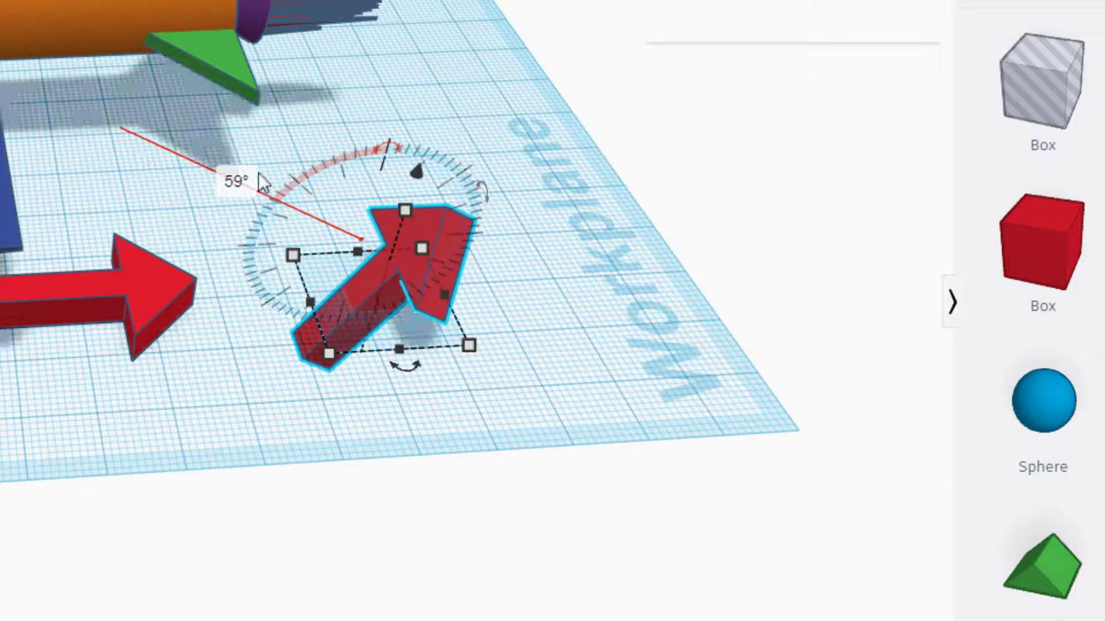
click(234, 181)
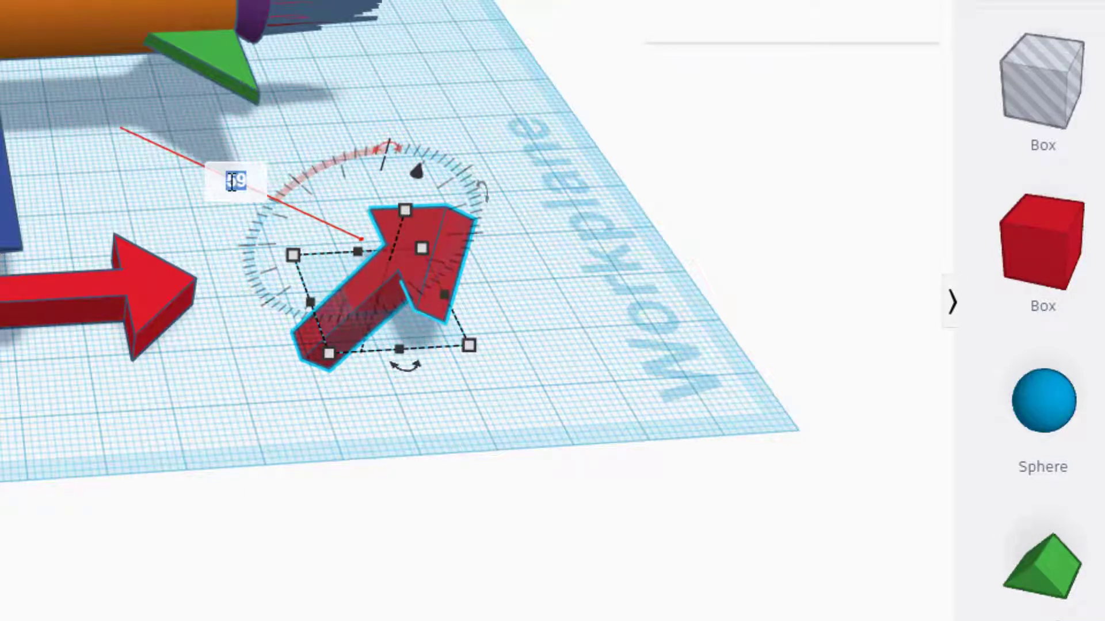
text(90)
key(Return)
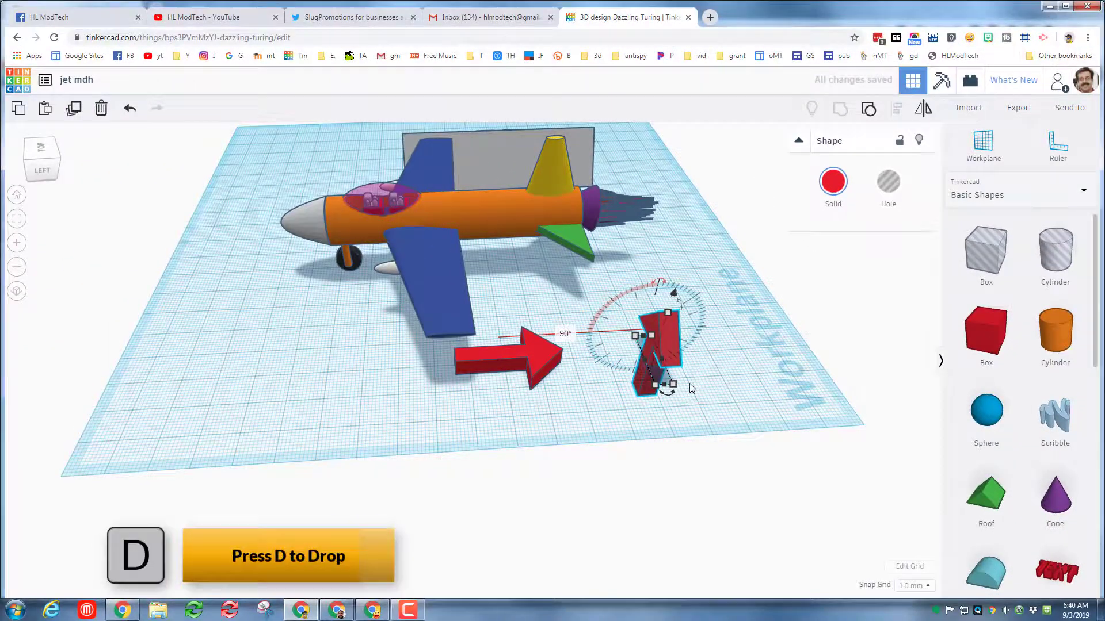
Step: Drop the upright arrow onto the workplane and turn it 90° about its vertical axis
drag(690, 383, 689, 384)
right_drag(689, 383, 610, 359)
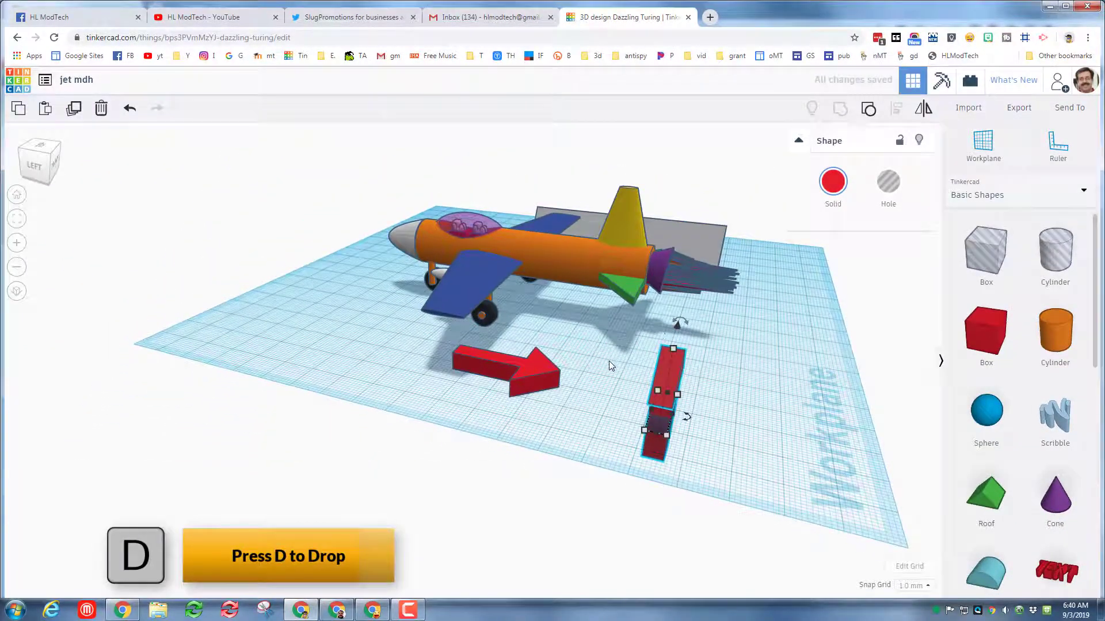
key(d)
right_drag(583, 441, 659, 423)
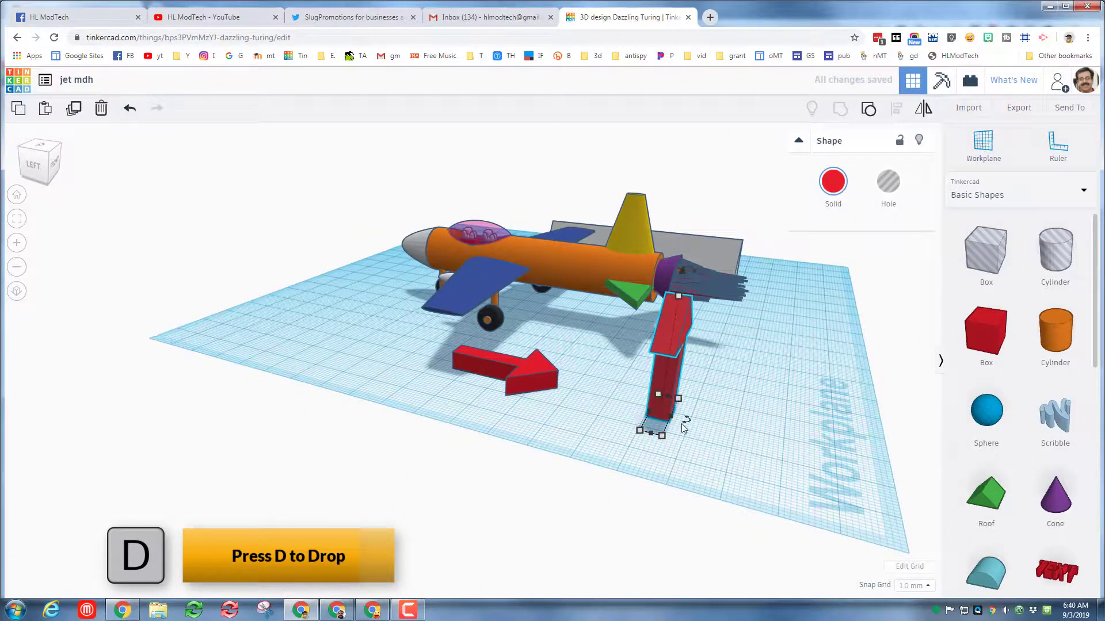
drag(682, 427, 653, 433)
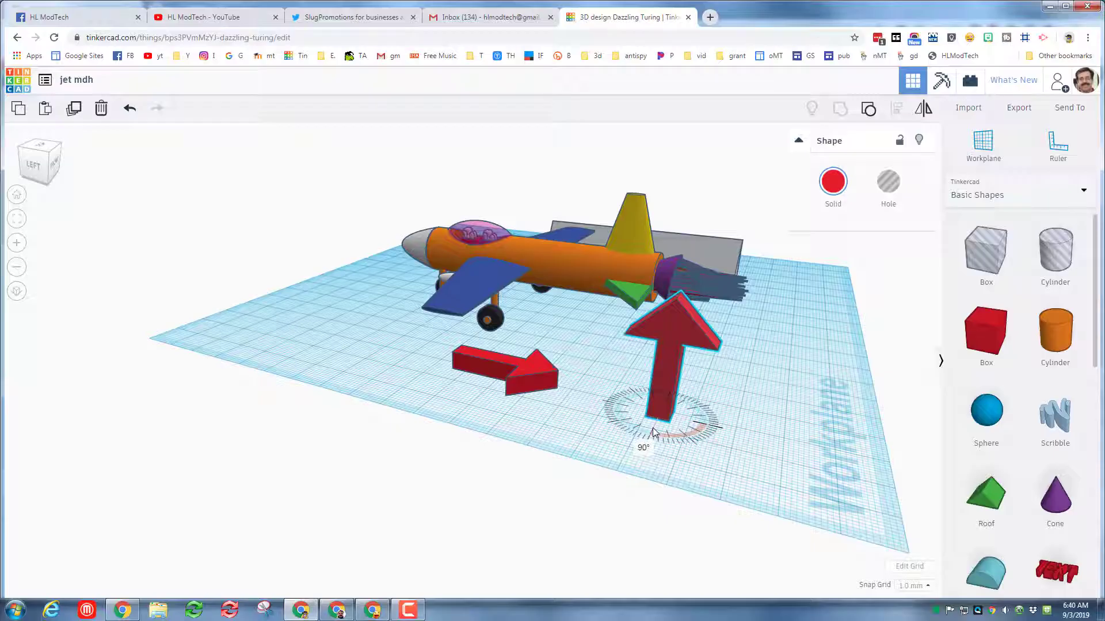
Step: Raise the upright arrow off the workplane in small nudges and drop it back onto the grid
right_drag(772, 457, 710, 459)
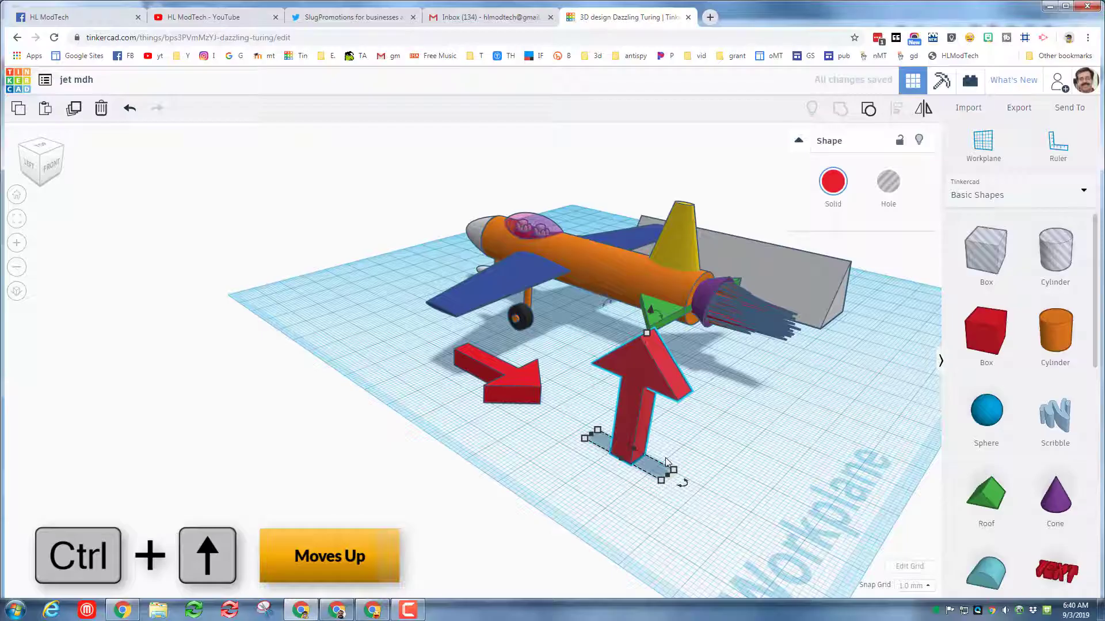
key(ctrl+Up)
key(ctrl+Up)
key(ctrl+Up)
key(ctrl+Up)
key(ctrl+Up)
key(ctrl+Up)
key(ctrl+Up)
key(ctrl+Up)
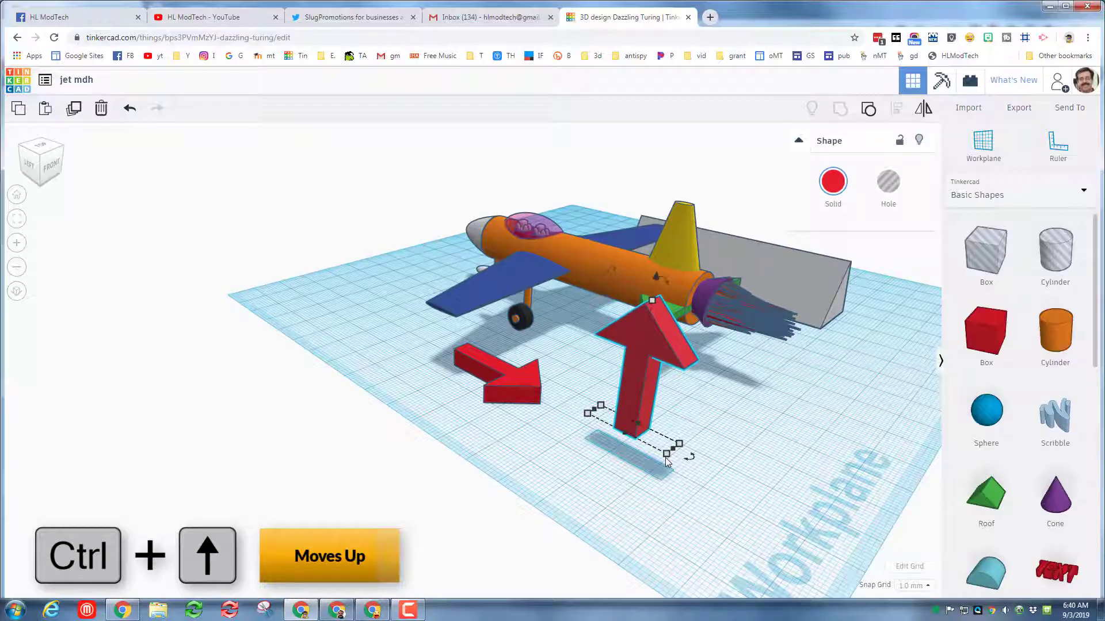
key(ctrl+Up)
key(ctrl+Up)
key(ctrl+Up)
key(ctrl+Up)
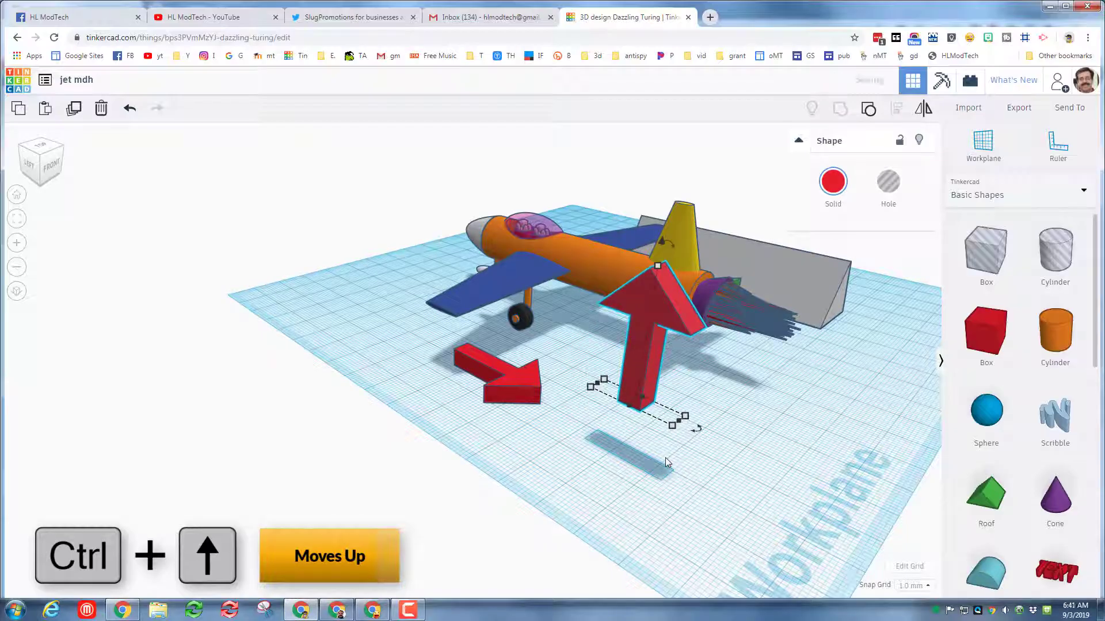
key(d)
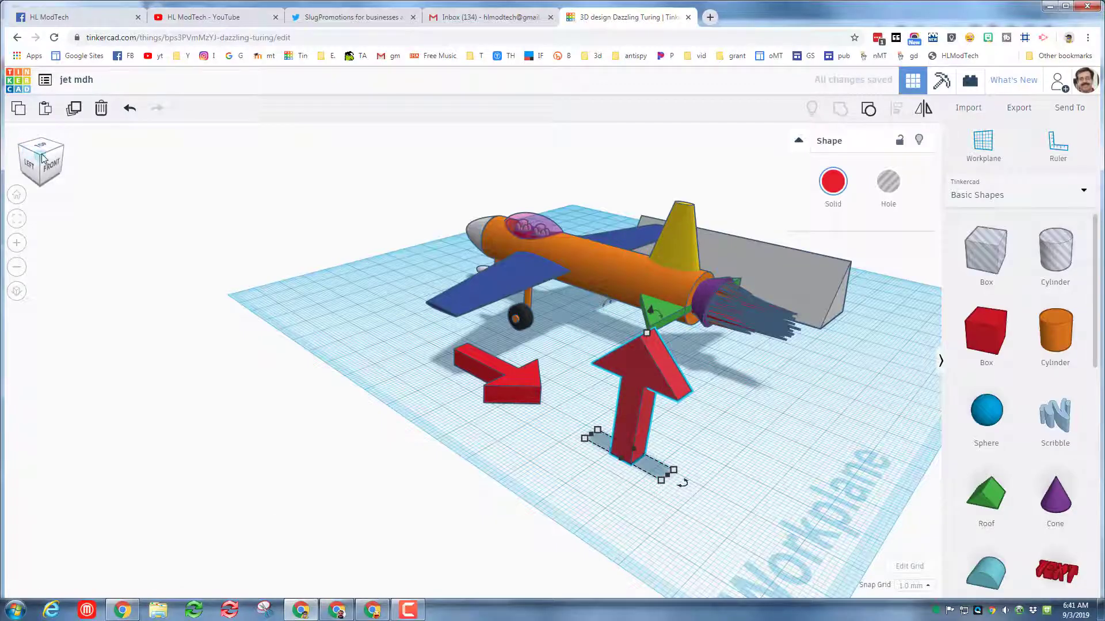
drag(43, 158, 121, 172)
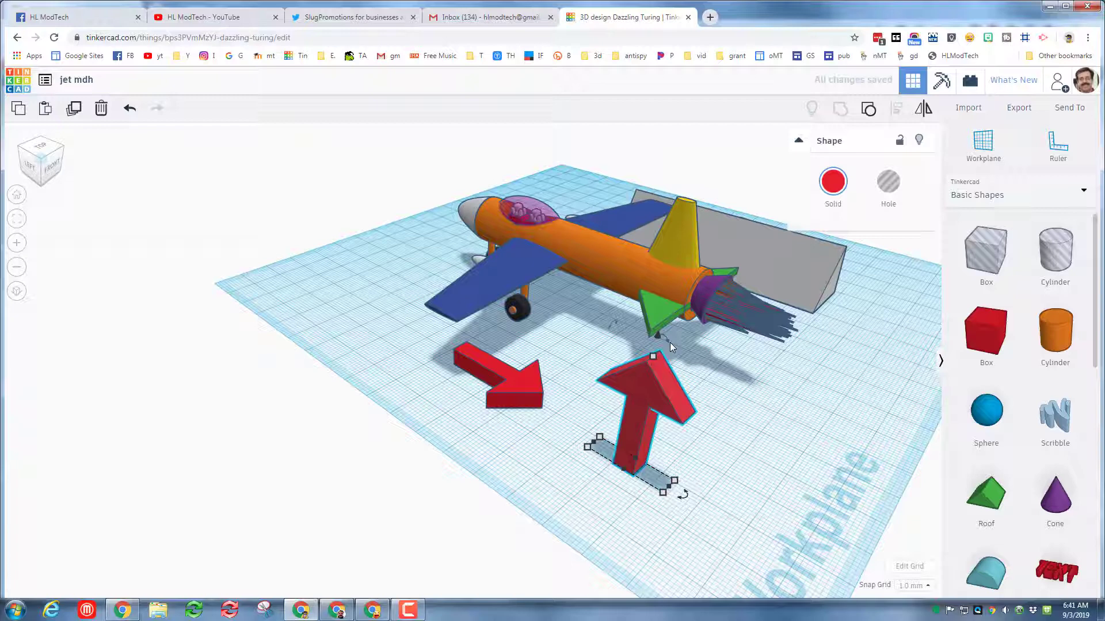
drag(676, 352, 642, 382)
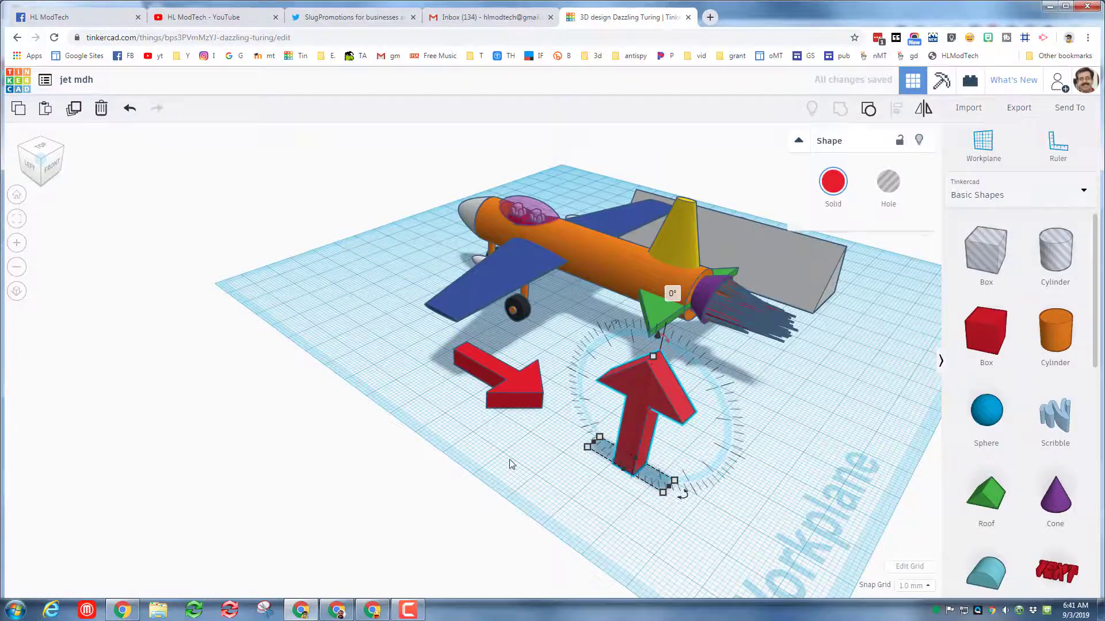
right_drag(512, 464, 582, 461)
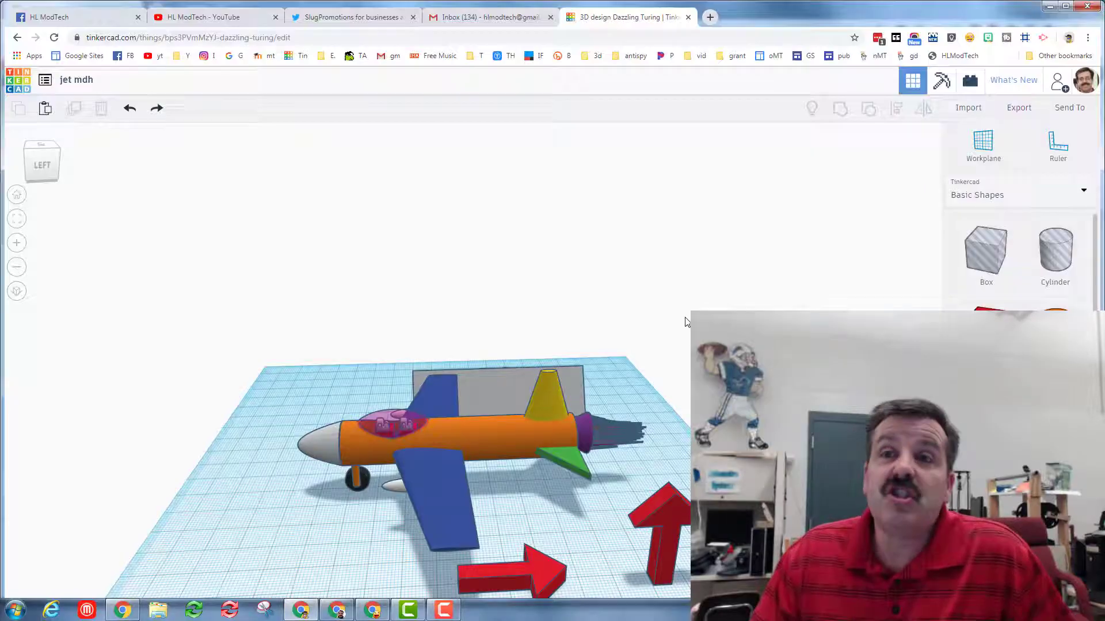
Step: Search Google in a new browser tab for "forces that affect flight" and look through the results on the four forces
click(708, 19)
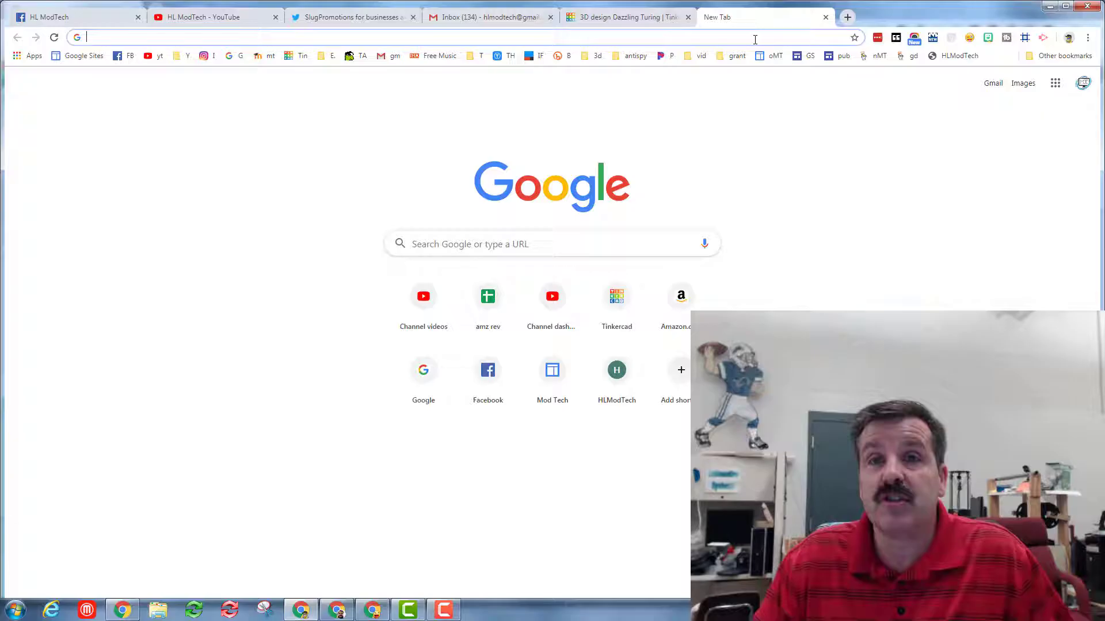
click(464, 242)
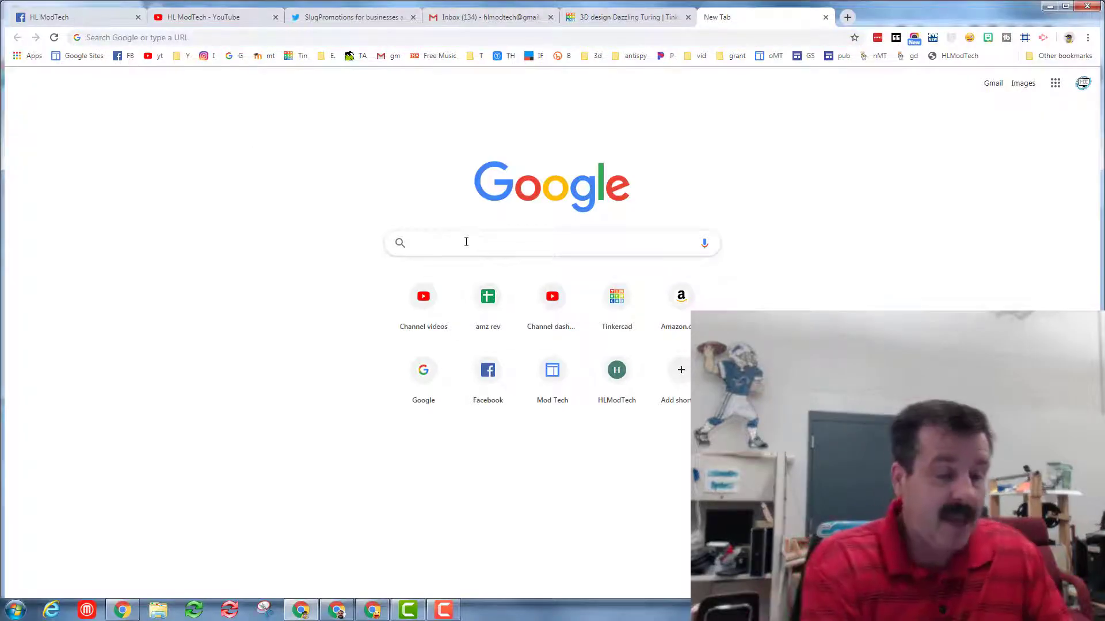
text(forc)
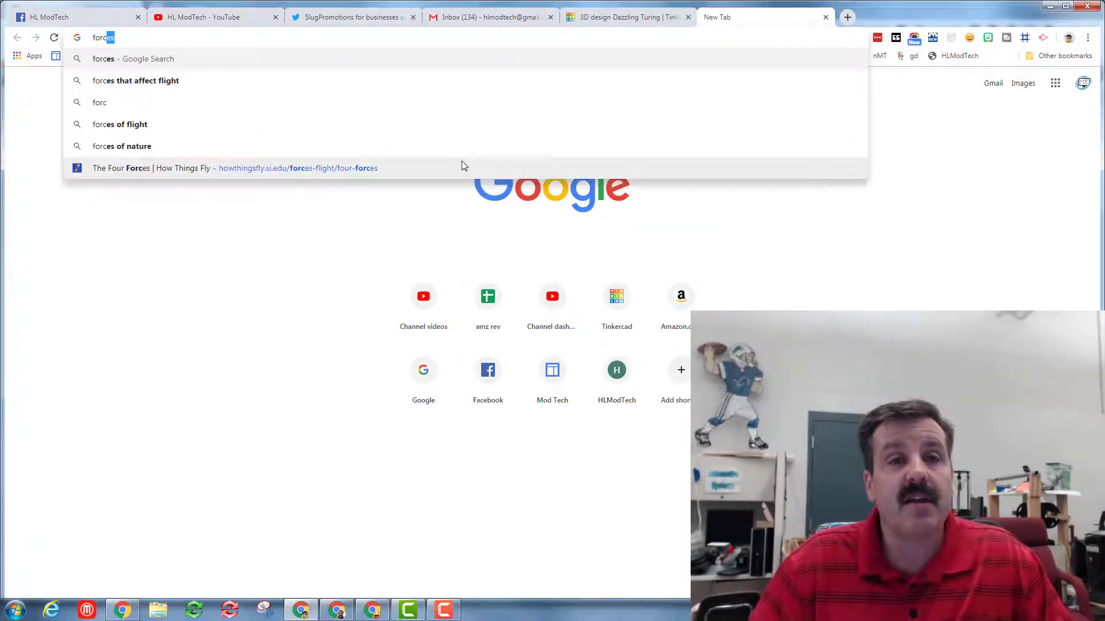
click(155, 81)
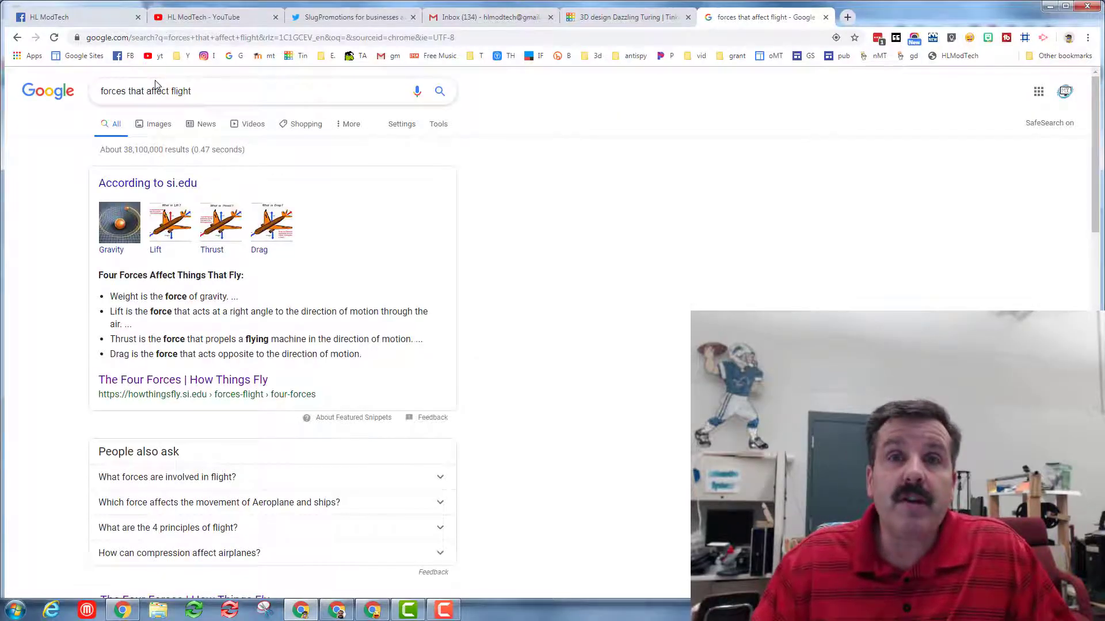
scroll(426, 257, down, 5)
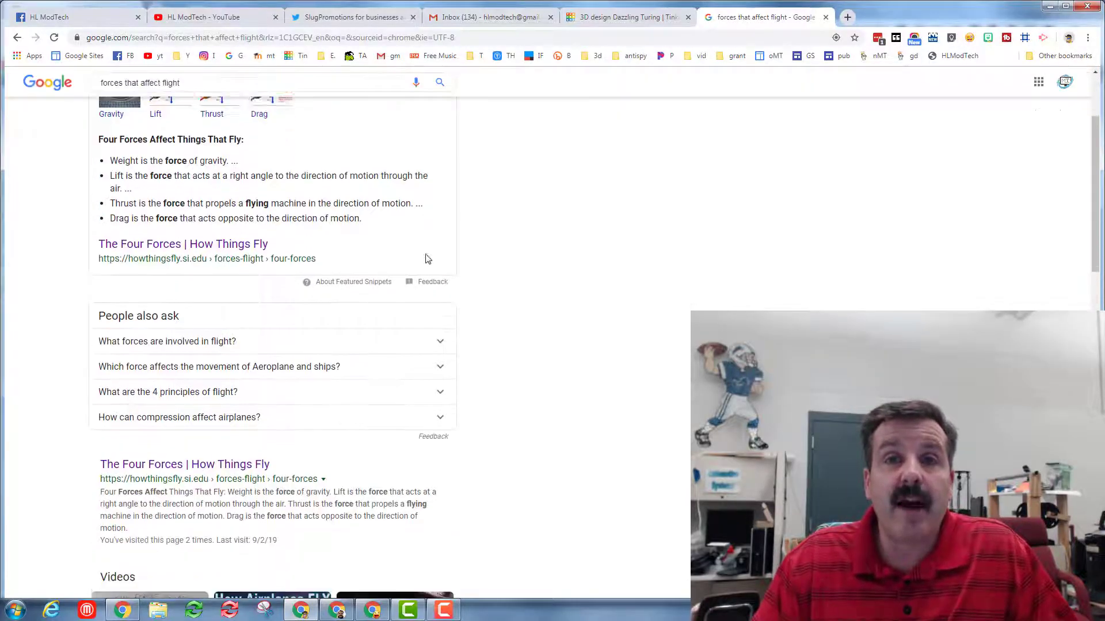
scroll(427, 256, down, 2)
scroll(426, 258, up, 3)
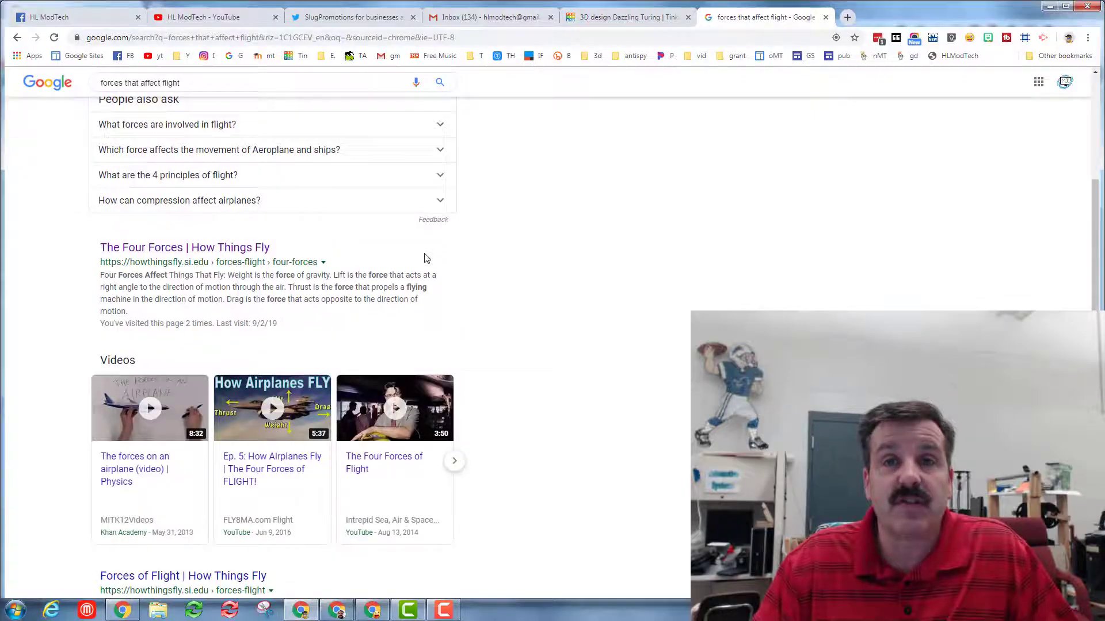
scroll(427, 258, up, 2)
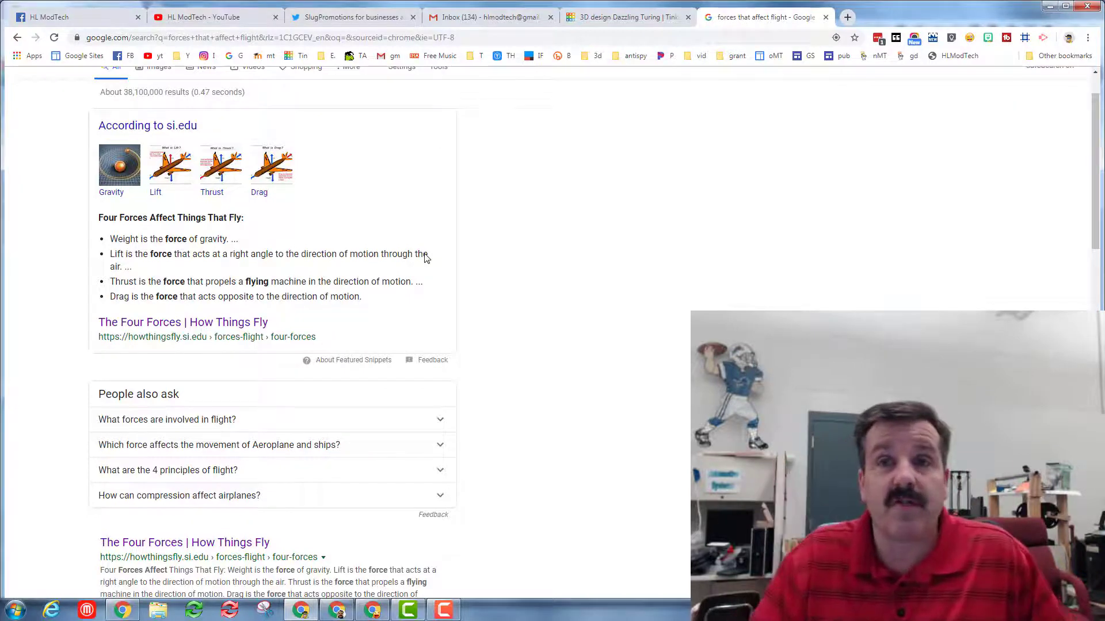
Step: Switch back to Tinkercad and position the upright arrow over the jet, raised so its base sits just above the fuselage
click(628, 20)
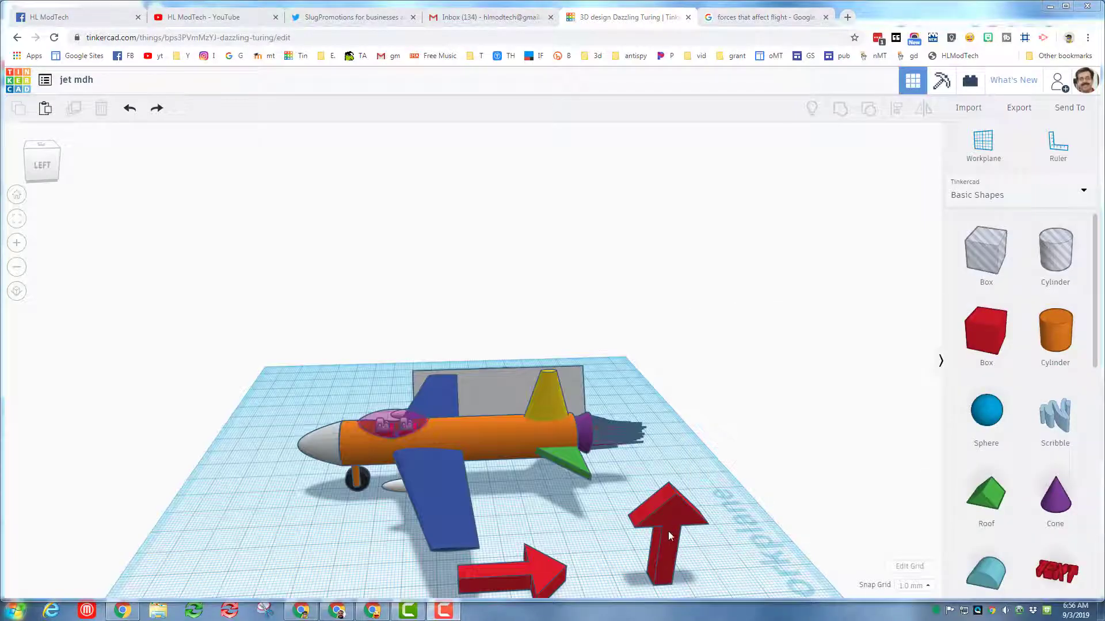
drag(671, 530, 437, 447)
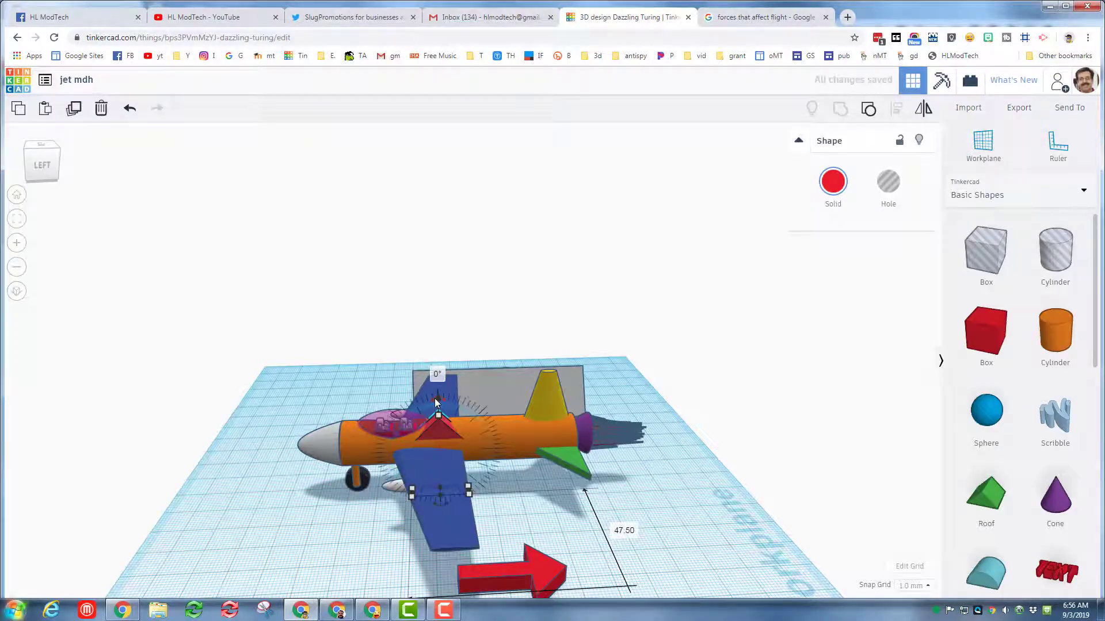
key(ctrl+Up)
key(ctrl+Up)
key(ctrl+Up)
key(ctrl+Up)
key(ctrl+Up)
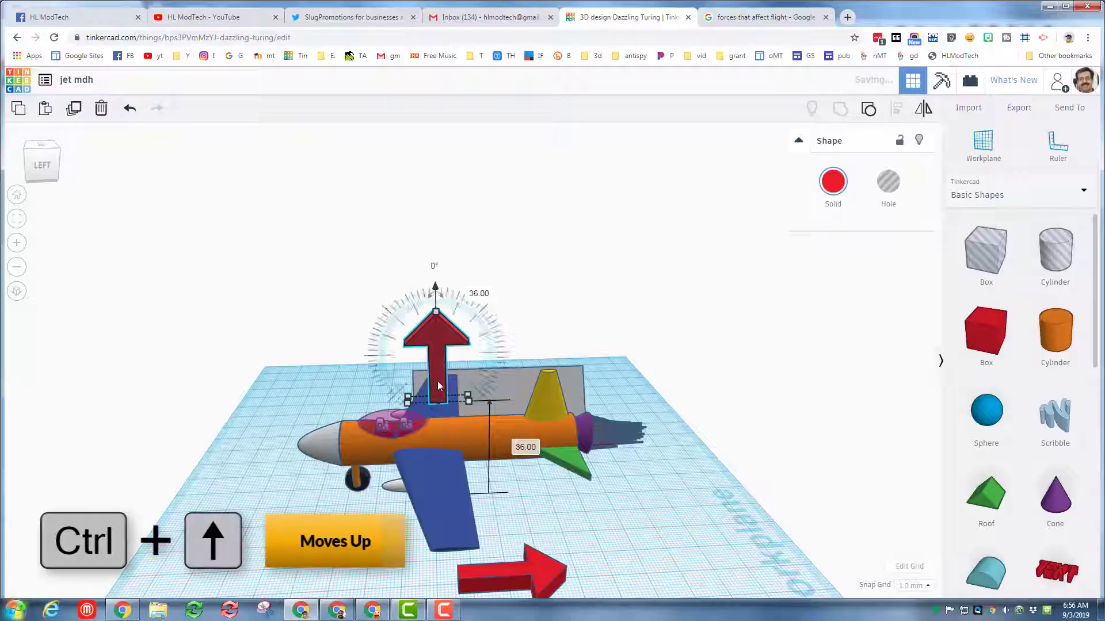
key(ctrl+Down)
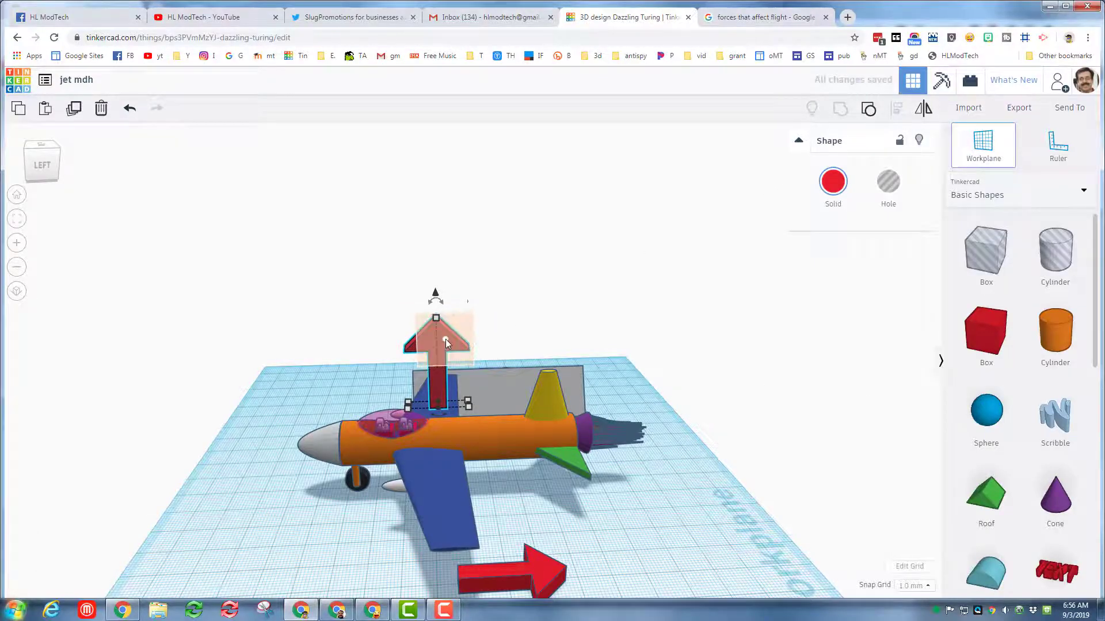
Step: Set a workplane on the upright arrow's flat face and place a text shape there
click(446, 344)
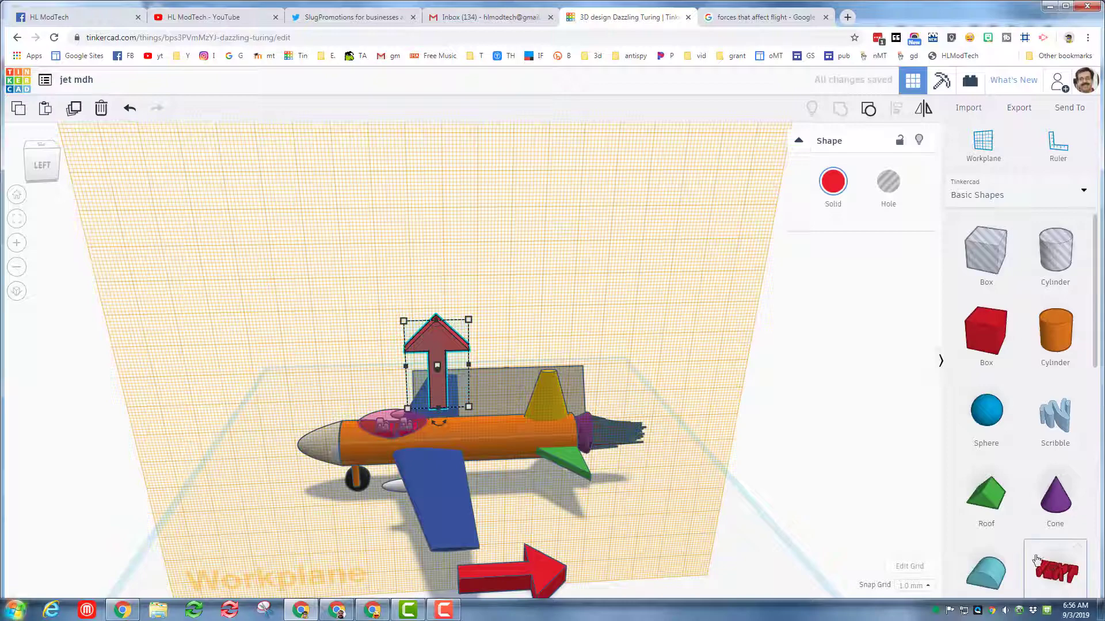
drag(1035, 558, 446, 336)
Step: Replace the default wording of the new text shape on the upright arrow with the letter L
click(896, 247)
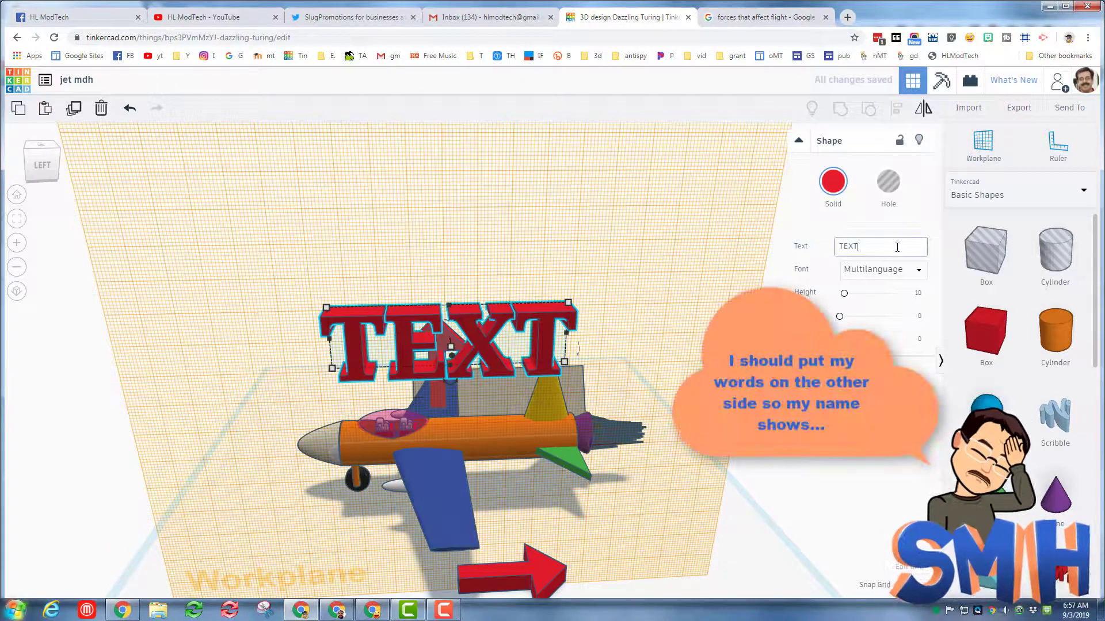
key(BackSpace)
key(BackSpace)
key(BackSpace)
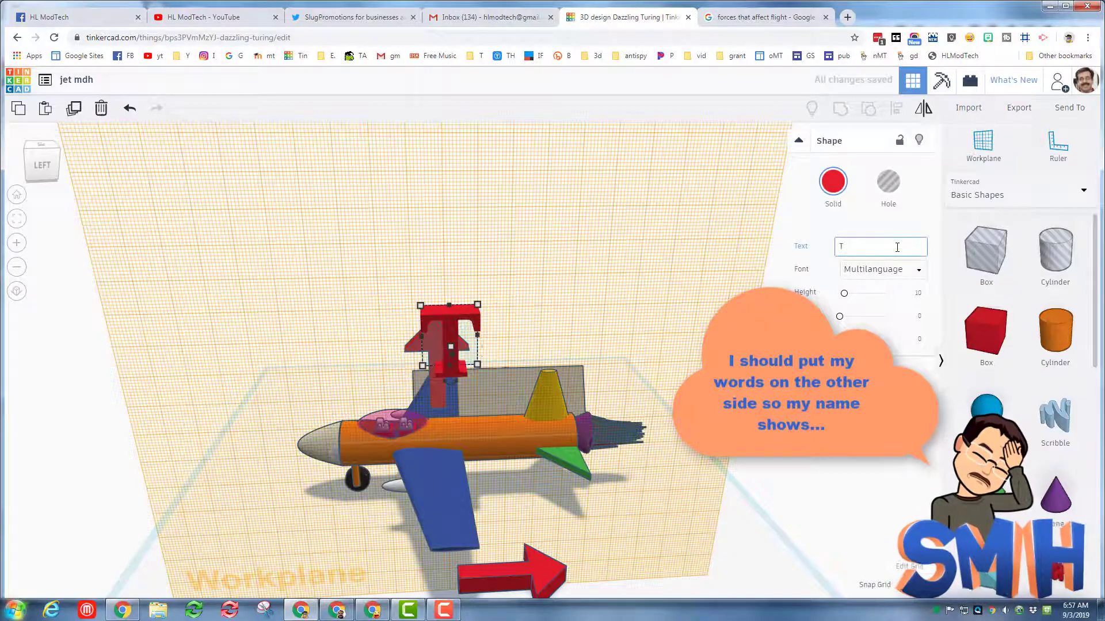
key(BackSpace)
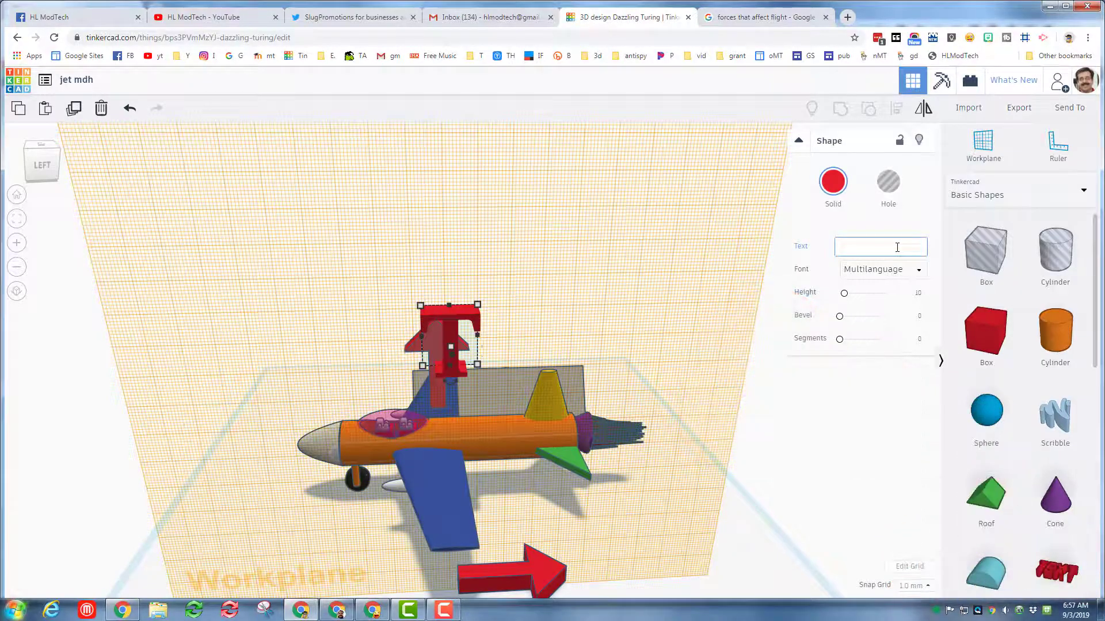
text(L)
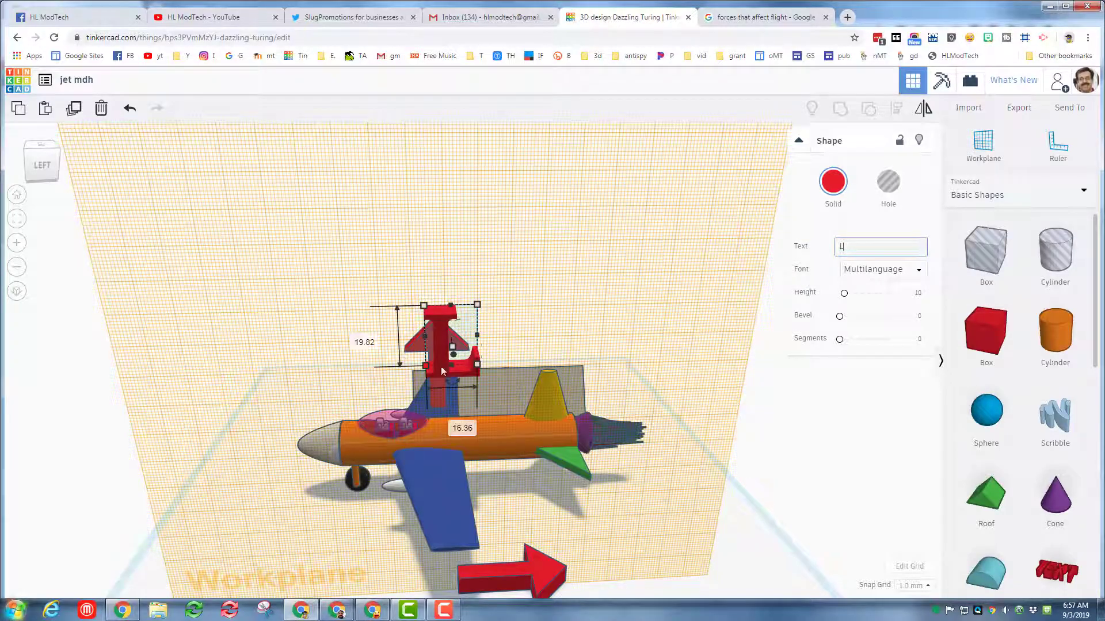
Step: Shrink the letter L to about 10.4 mm wide over the upright arrow's head and colour it blue
drag(452, 352, 459, 323)
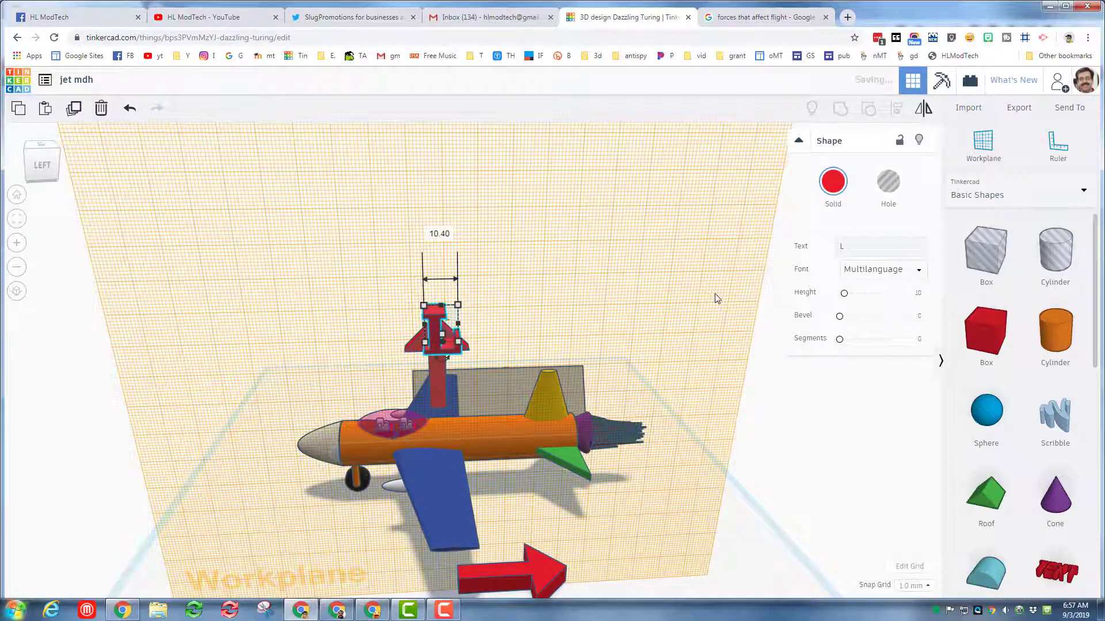
click(838, 190)
click(925, 289)
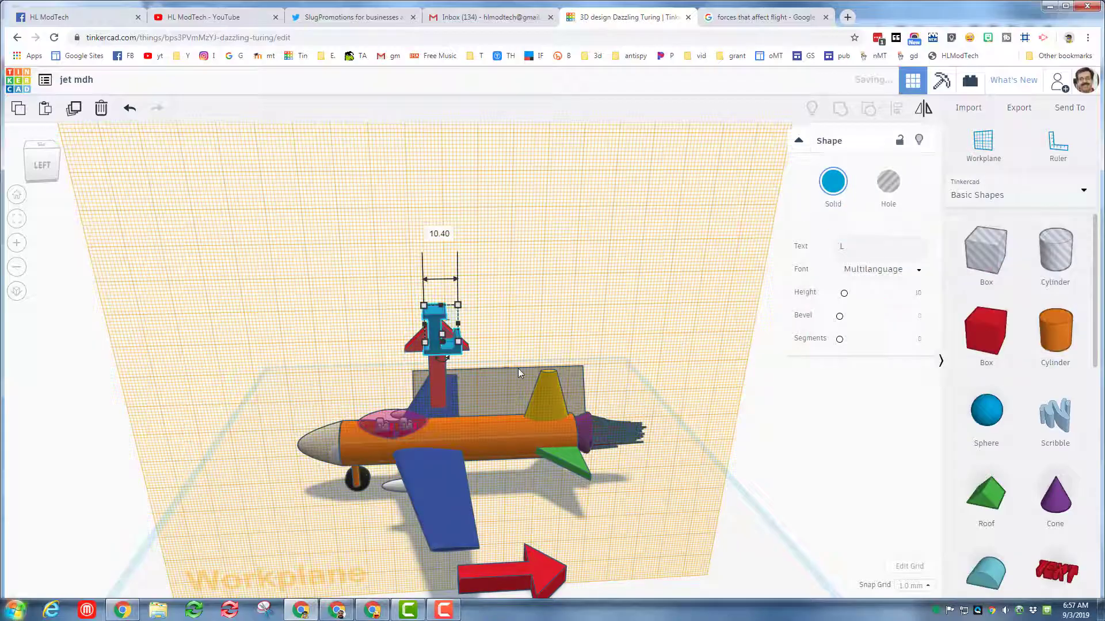
right_drag(386, 396, 399, 366)
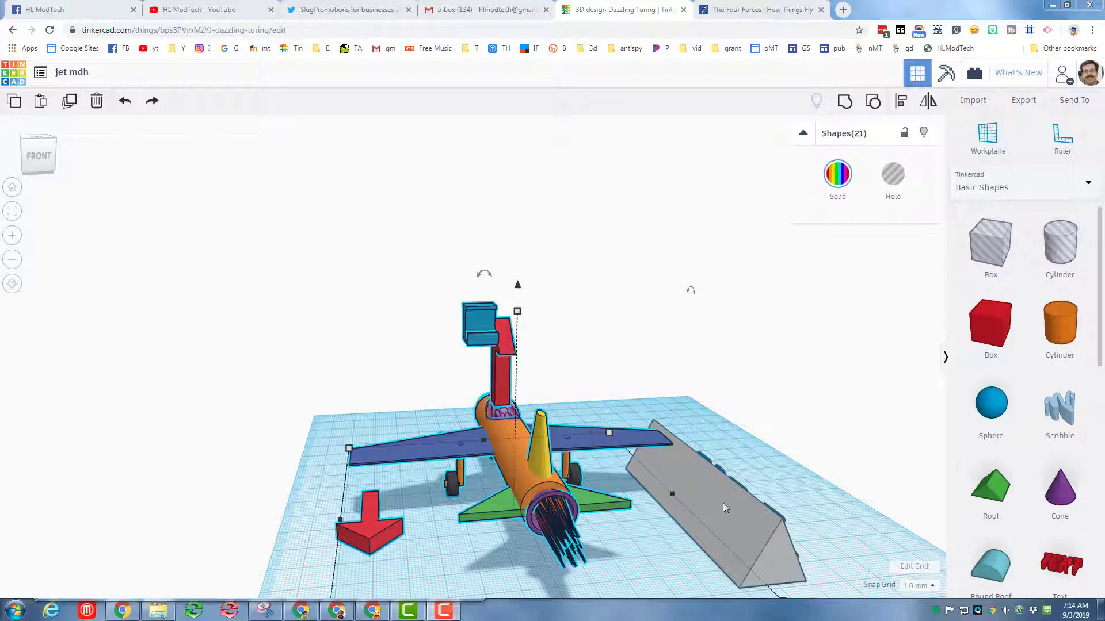
Step: Hide the grey name sign, select the whole jet with its arrows and letter, and raise everything well above the workplane
click(695, 535)
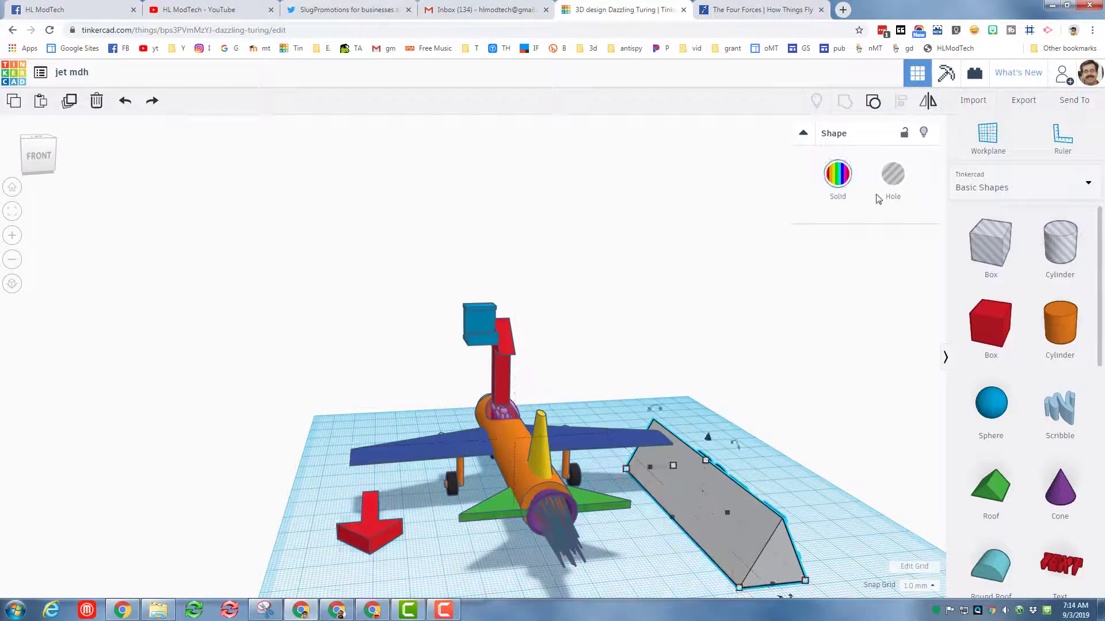
click(924, 133)
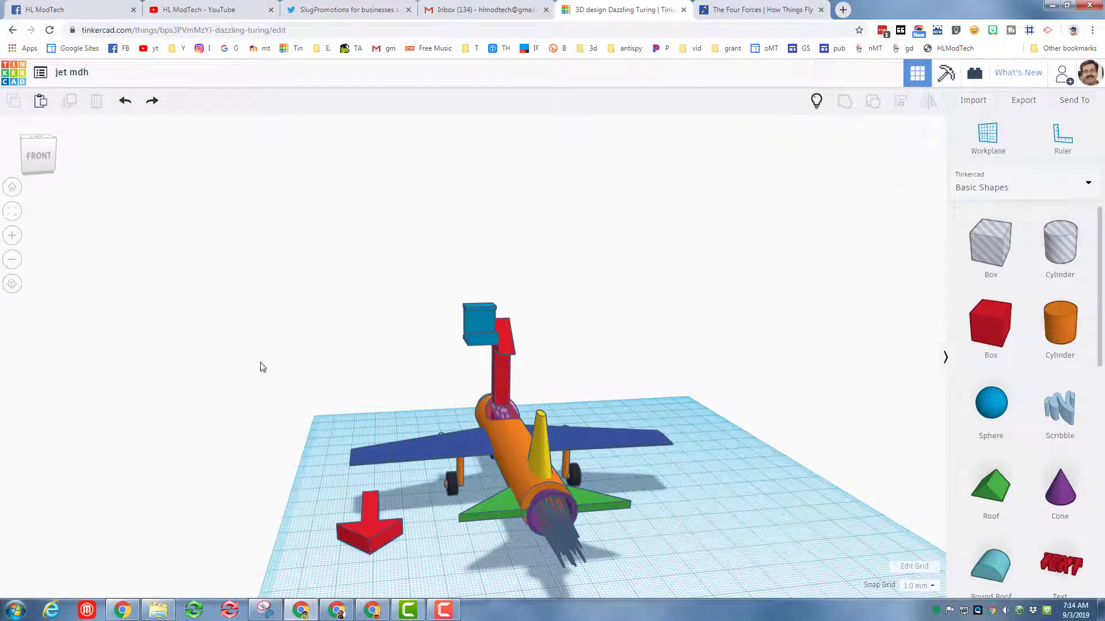
drag(321, 279, 617, 554)
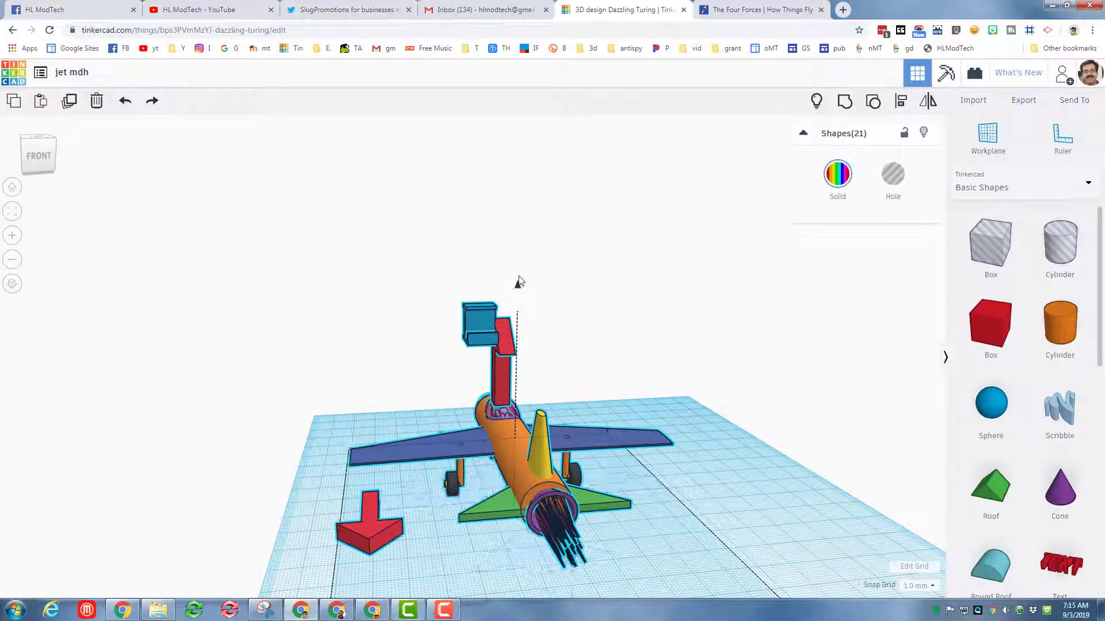
drag(518, 284, 530, 171)
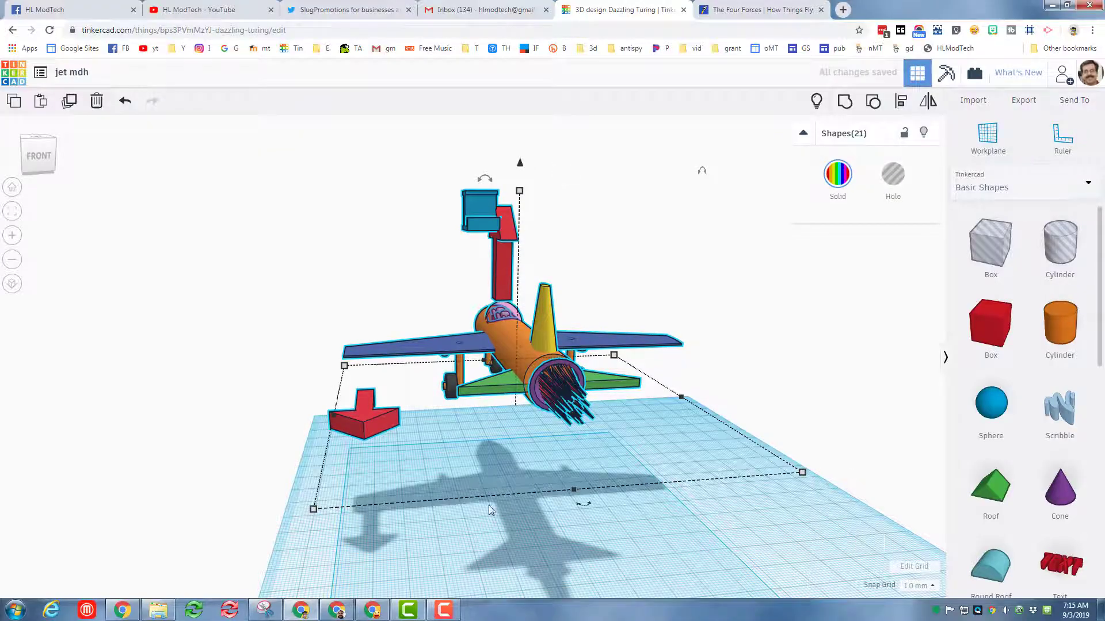
right_drag(490, 509, 434, 521)
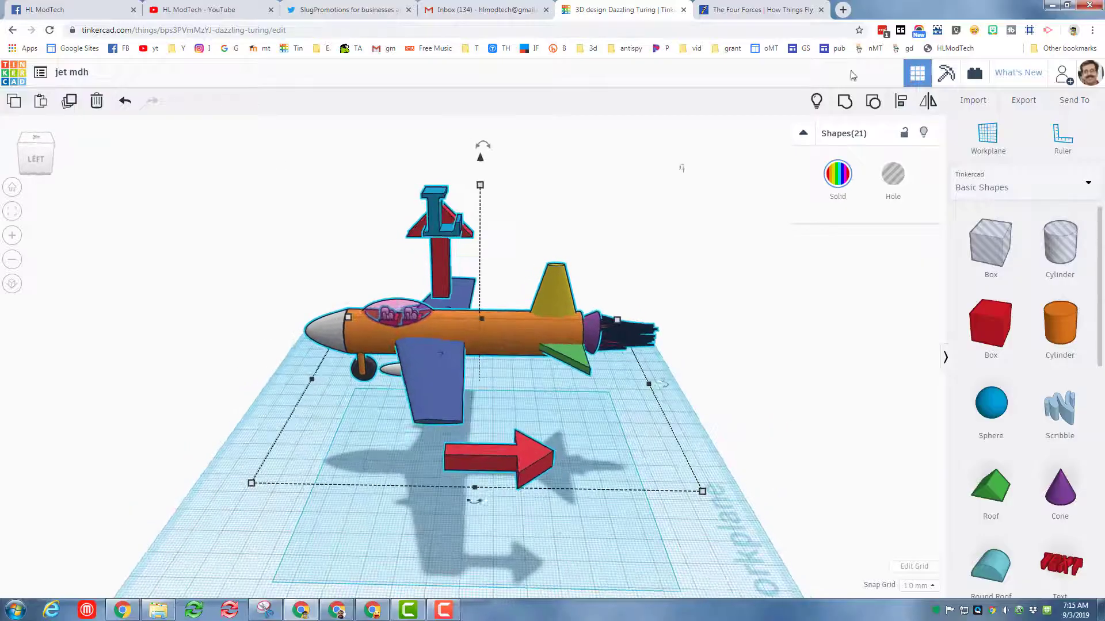
Step: Show the hidden name sign again and view the raised jet from its other side
click(816, 103)
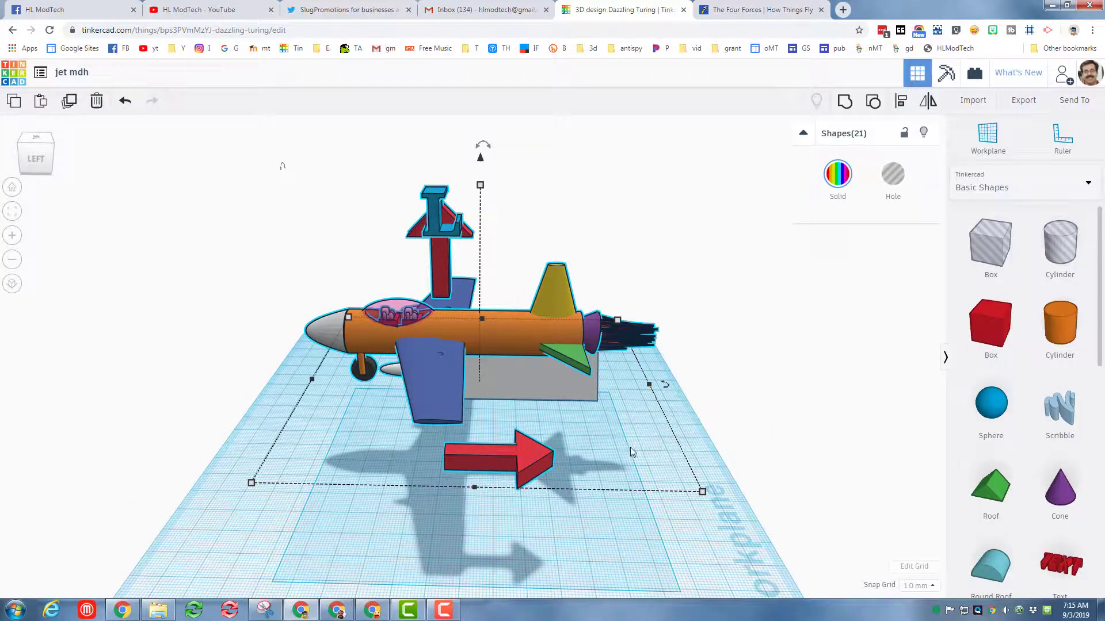
right_drag(630, 452, 144, 417)
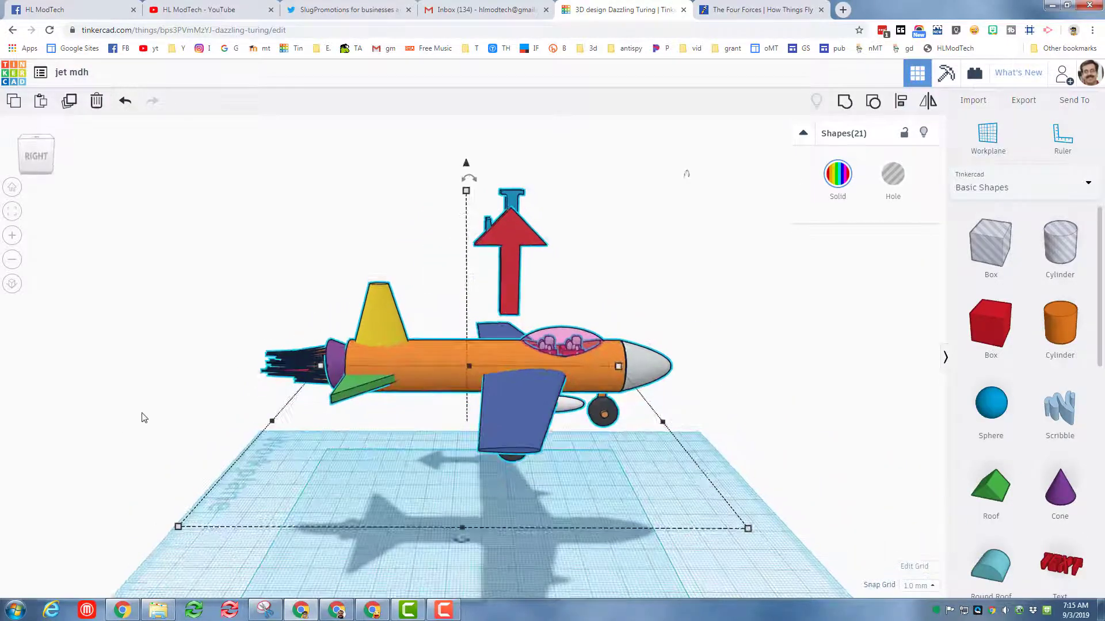
scroll(144, 417, down, 3)
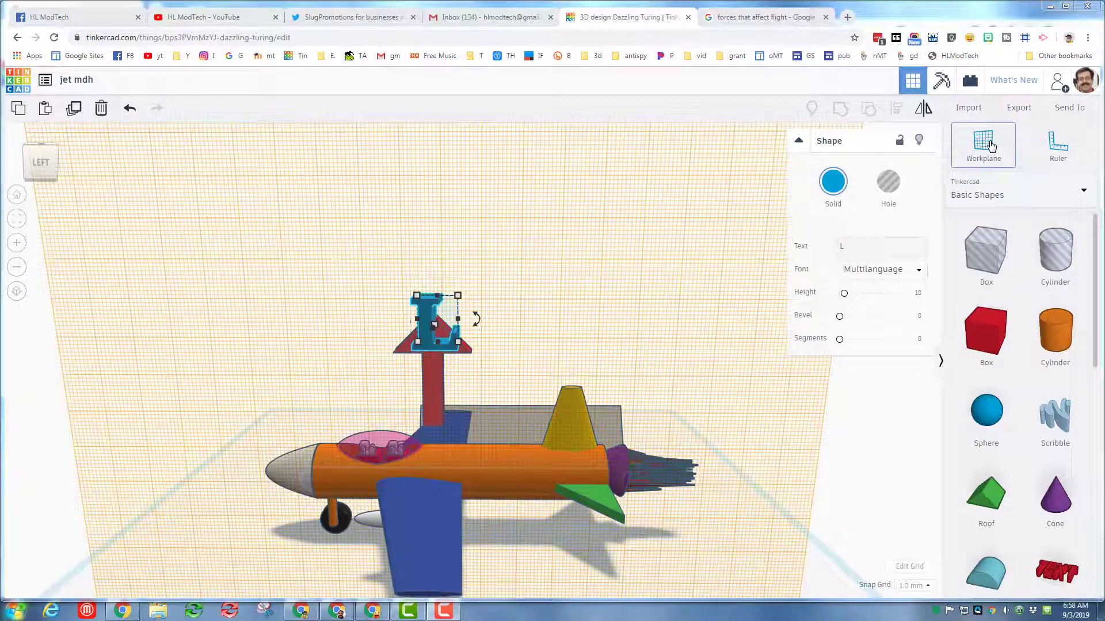
Step: Return the workplane from the arrow's face to the default horizontal grid
click(990, 146)
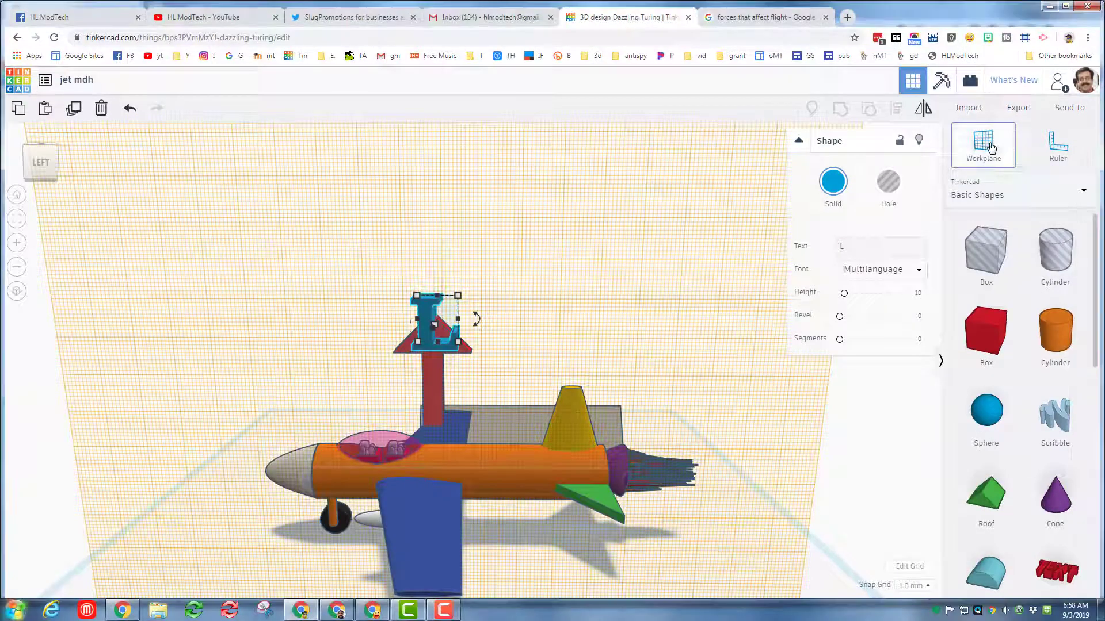
click(151, 541)
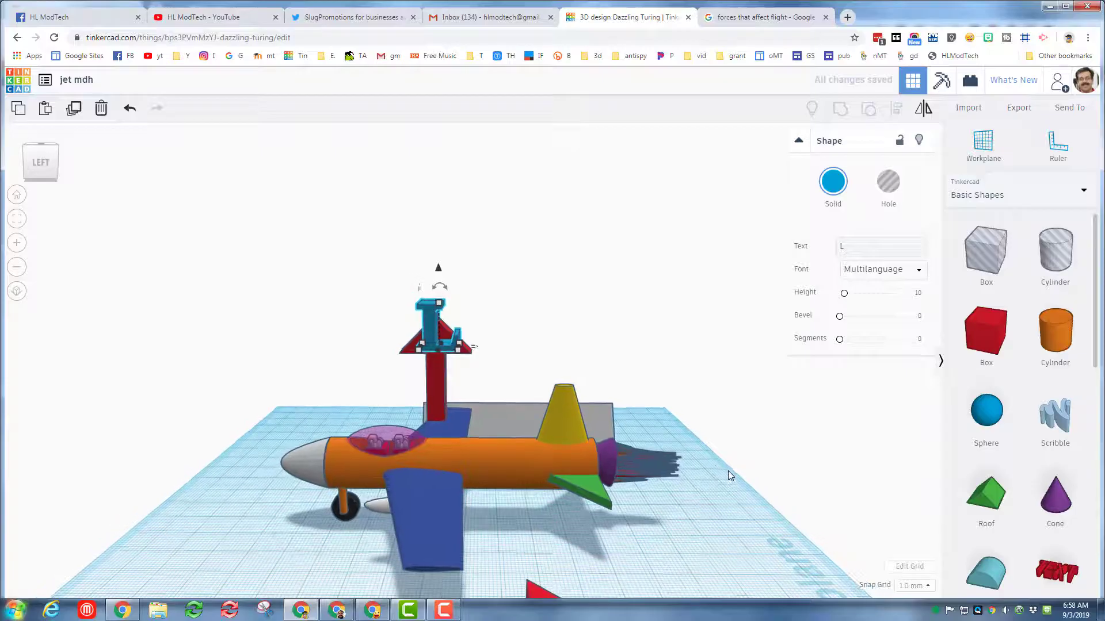
right_drag(727, 471, 683, 506)
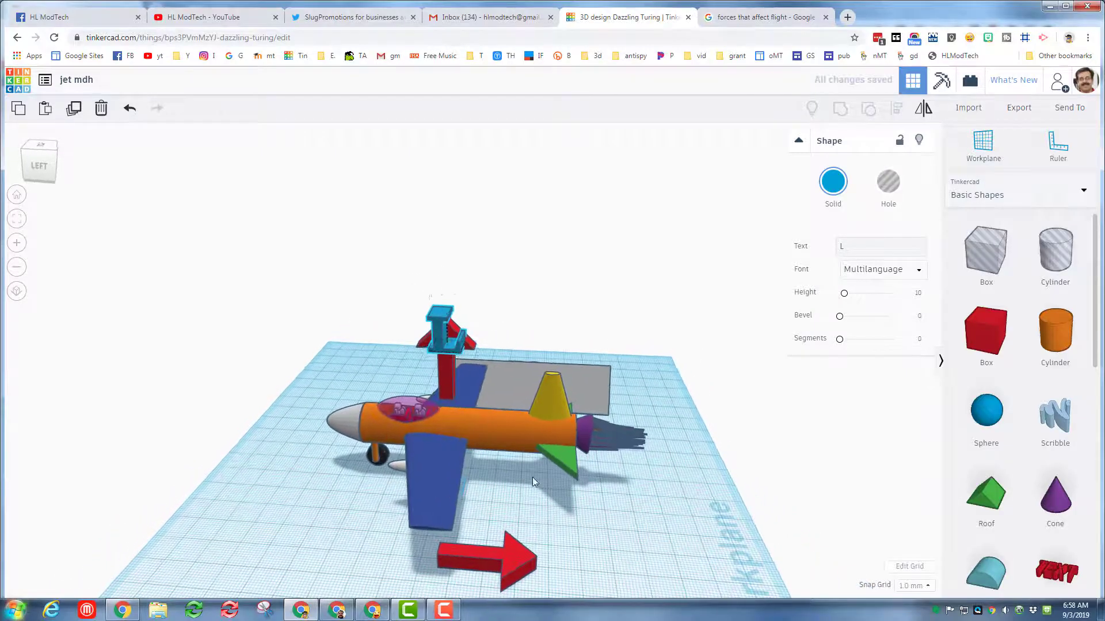
right_drag(534, 482, 521, 475)
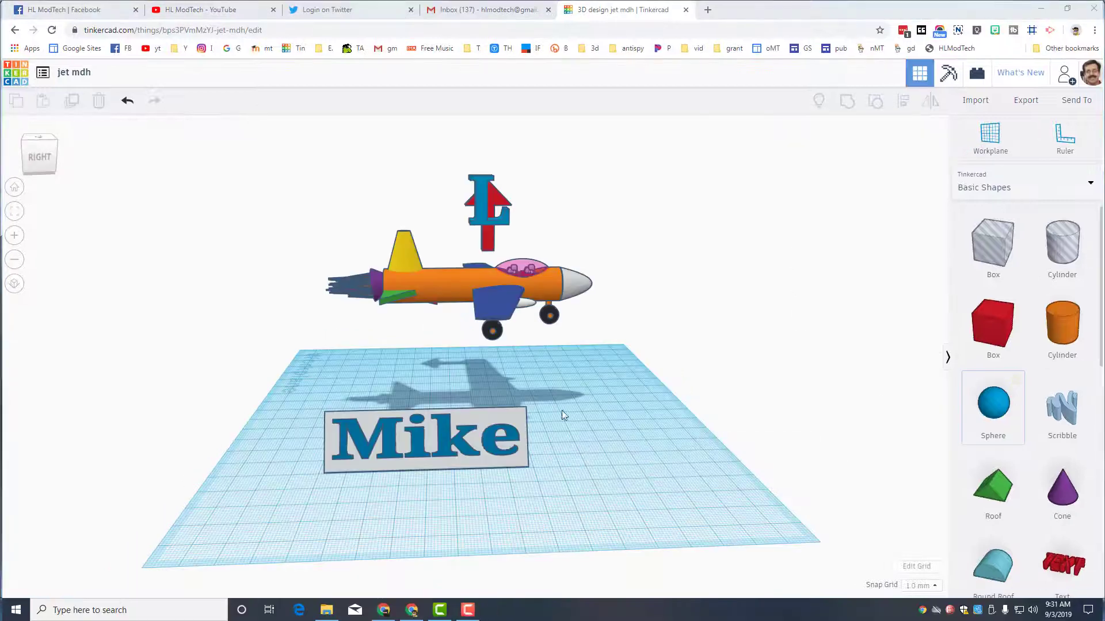
Step: Open the Snipping Tool and capture a rectangular snip of the jet, the lettered arrow and the name sign
click(64, 612)
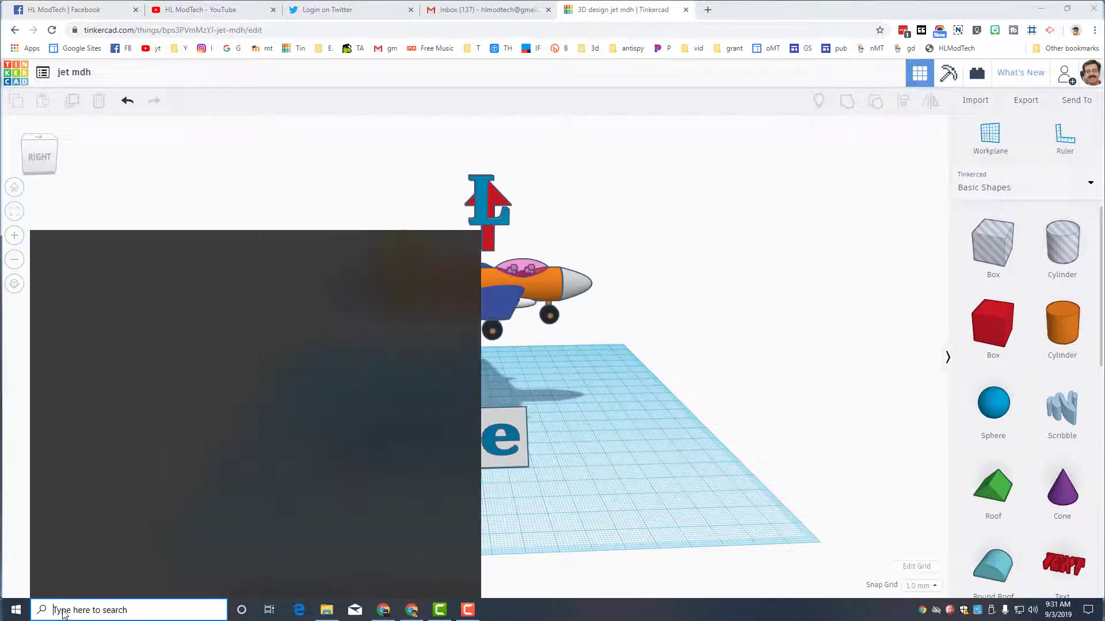
text(sni)
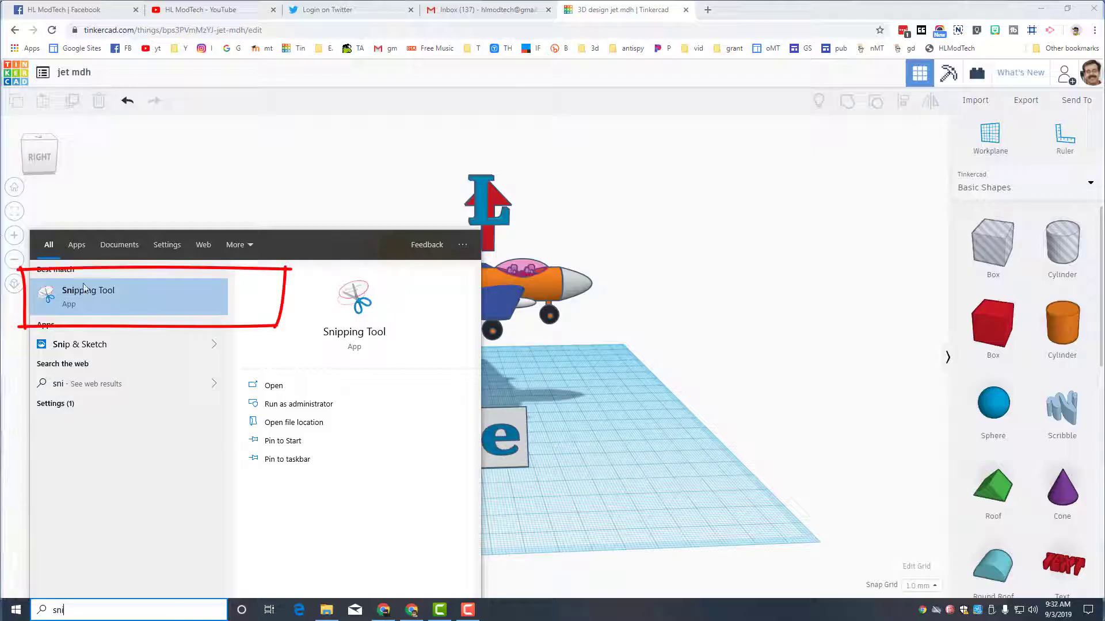
click(84, 291)
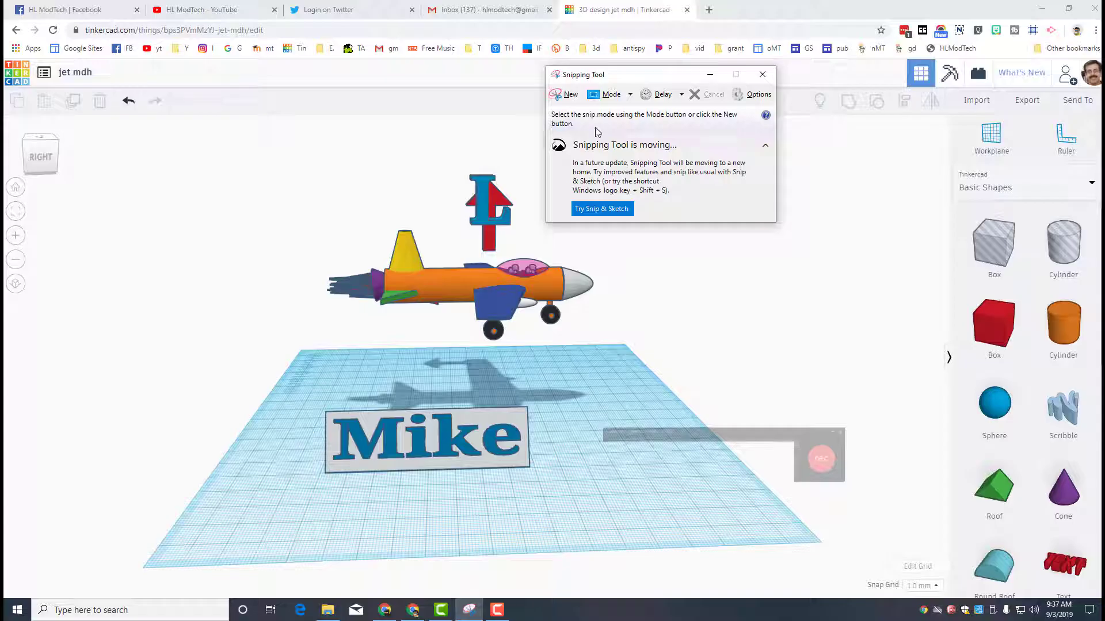
click(568, 97)
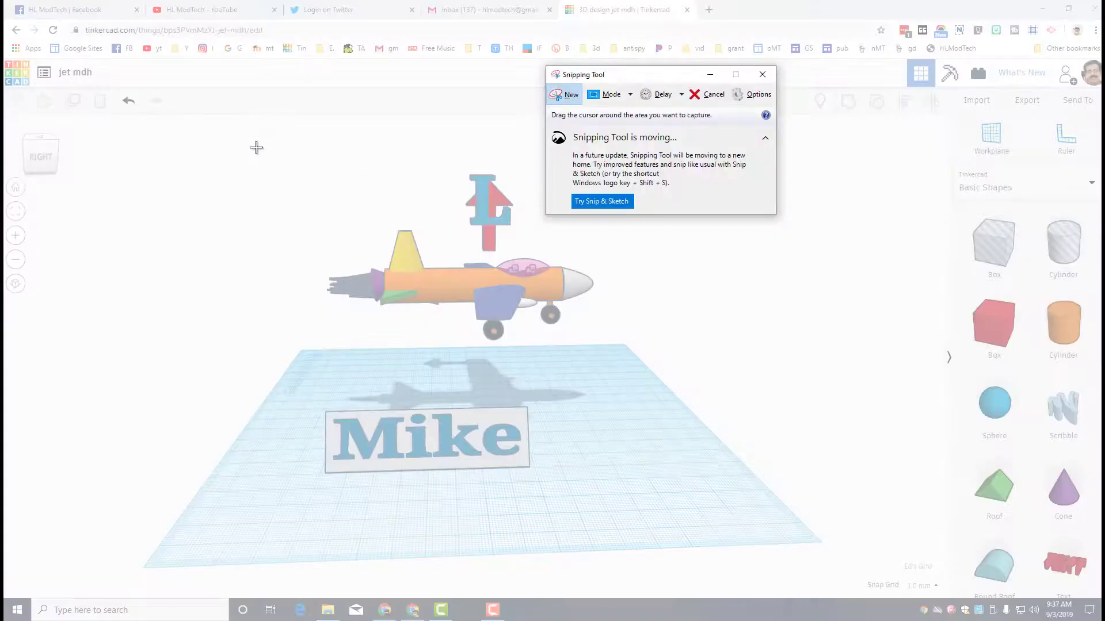
drag(241, 133, 788, 512)
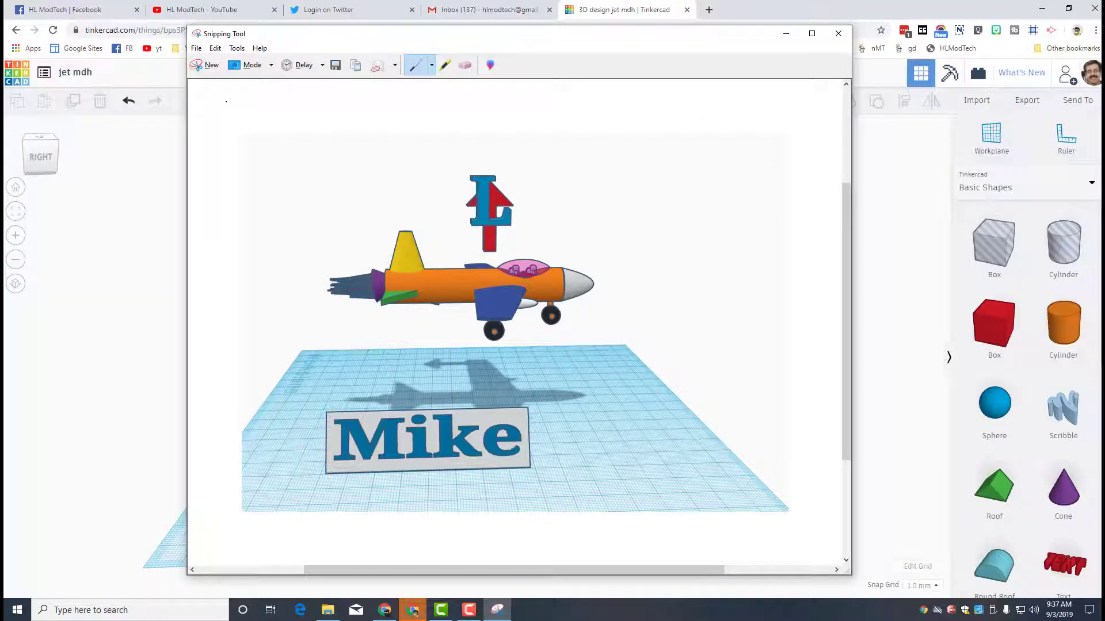
Step: Save the snip as a PNG named 4fCapture in the Downloads folder
click(336, 65)
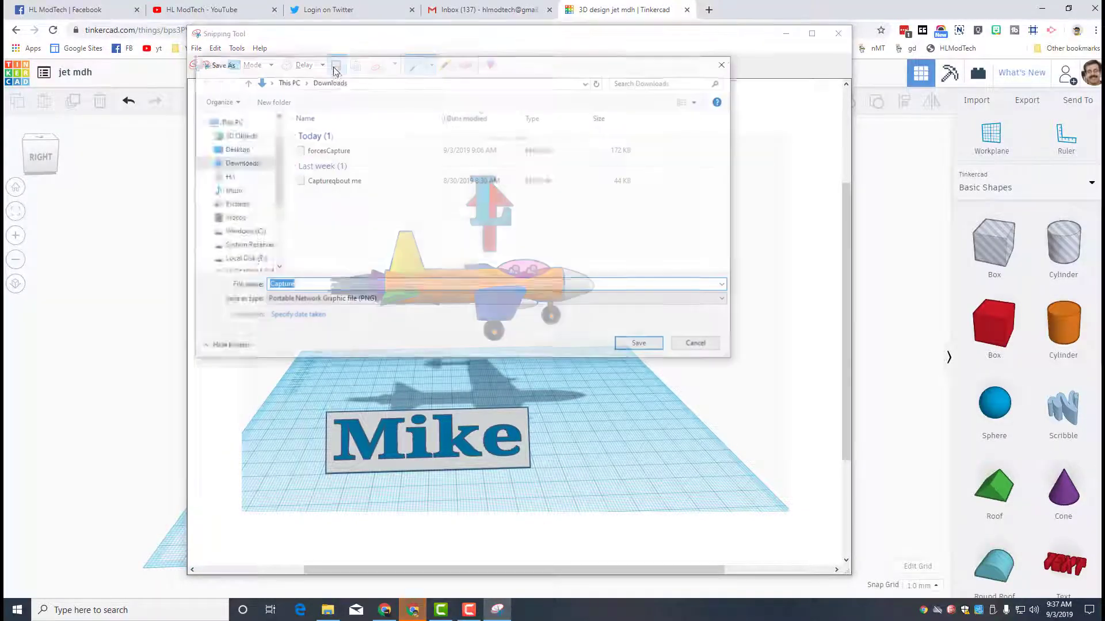
double_click(299, 286)
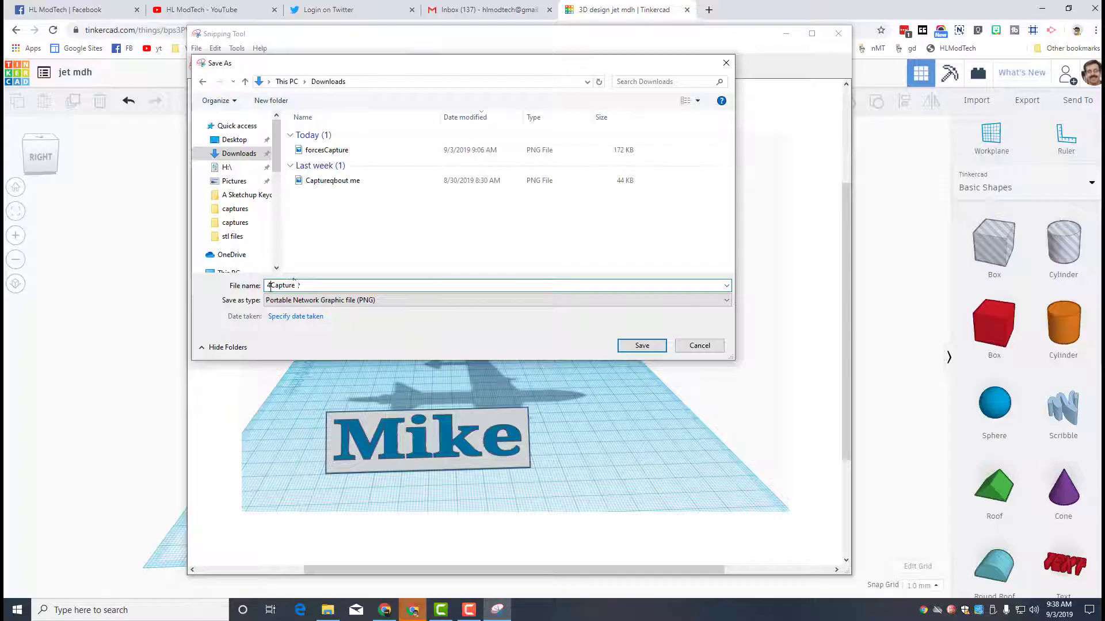
text(4f)
click(641, 345)
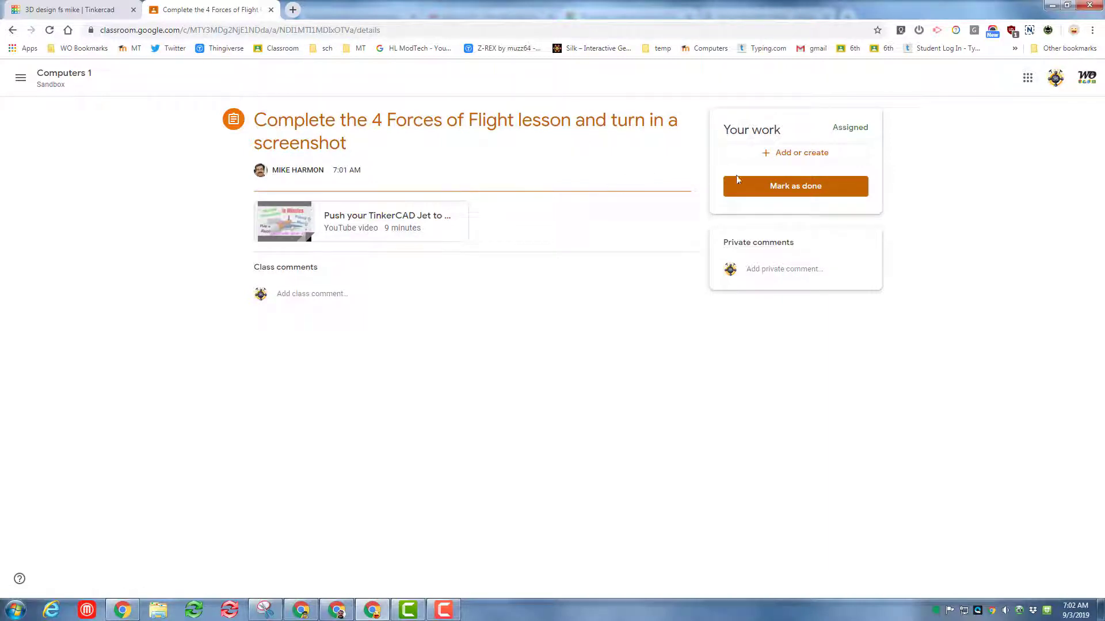
Step: Start adding a file to the 4 Forces of Flight assignment and show the Downloads folder with large icons
click(774, 160)
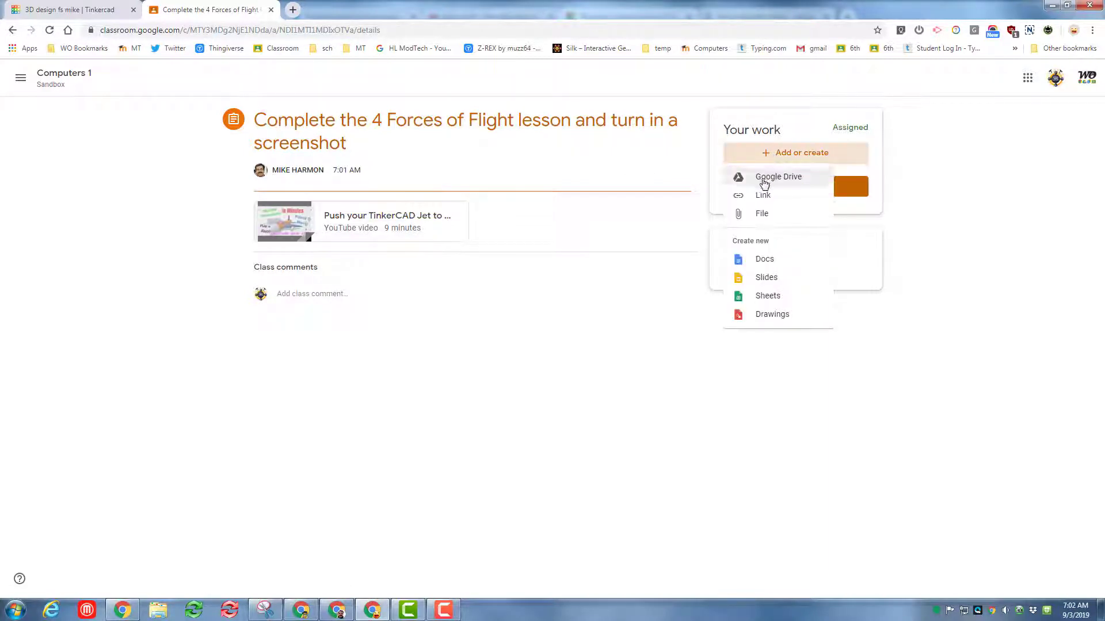
click(763, 215)
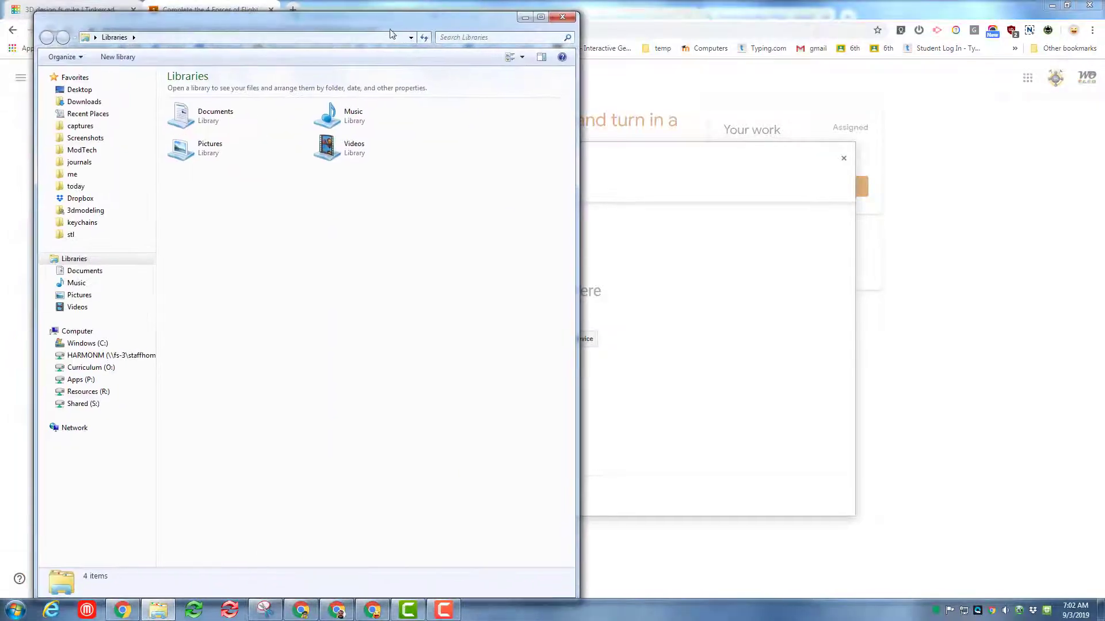
click(94, 102)
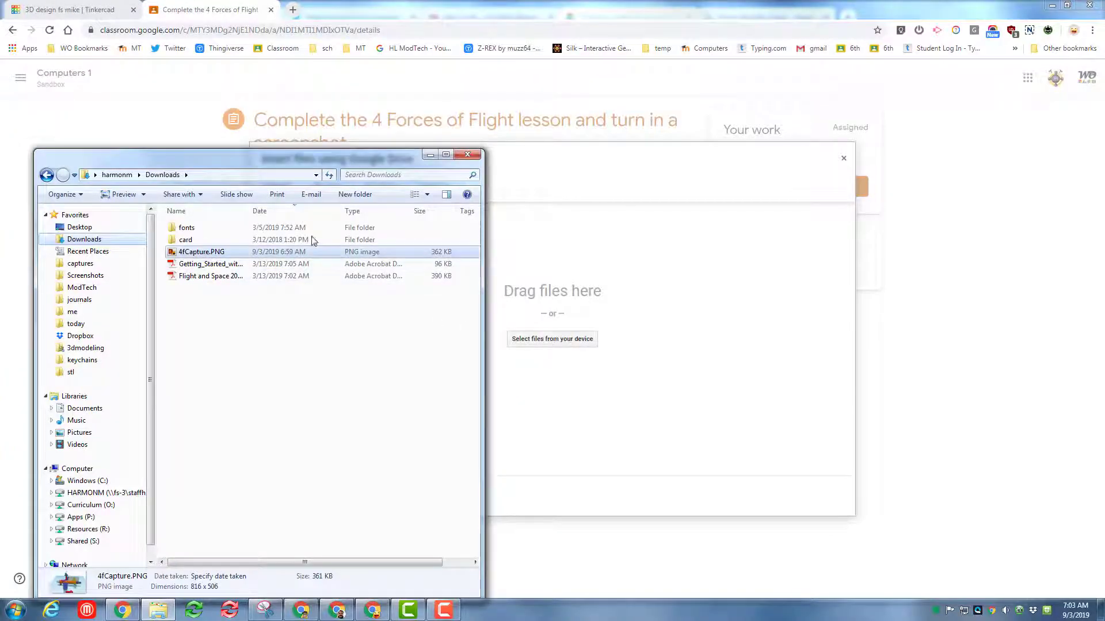
right_click(235, 351)
mouse_move(294, 354)
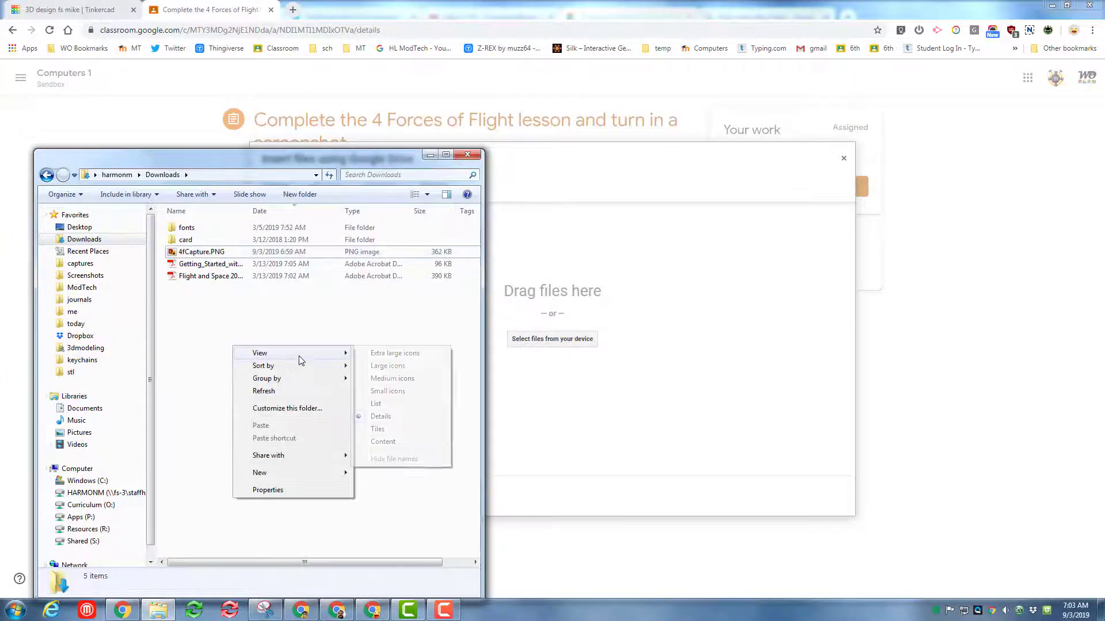
click(372, 367)
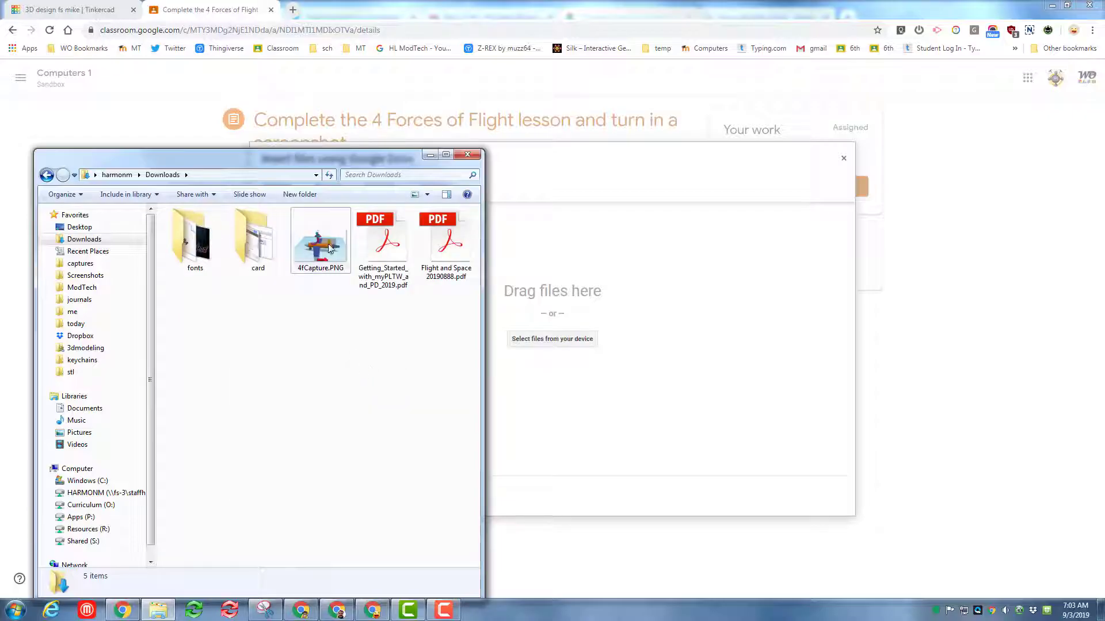
Step: Upload 4fCapture.PNG from the Downloads folder to the assignment and turn in the work
drag(329, 244, 551, 342)
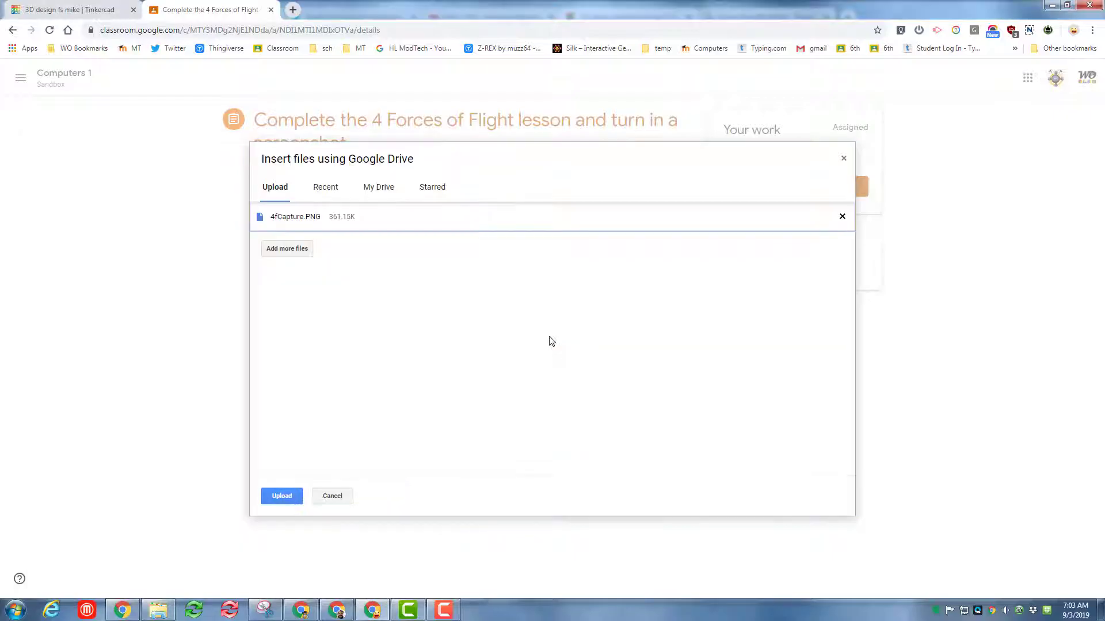
click(291, 487)
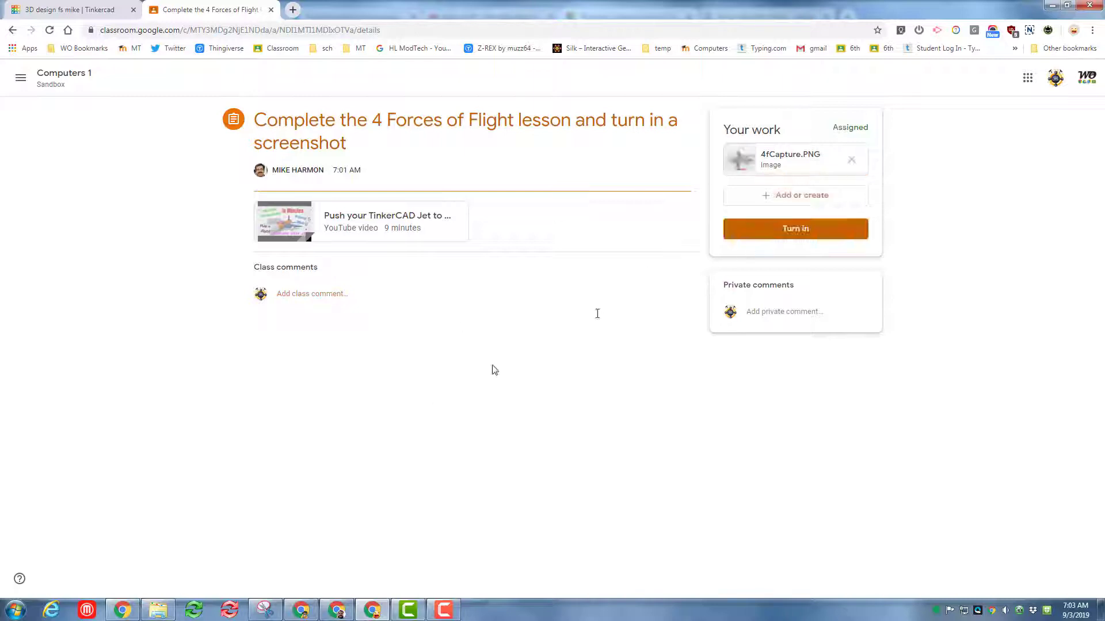
click(771, 233)
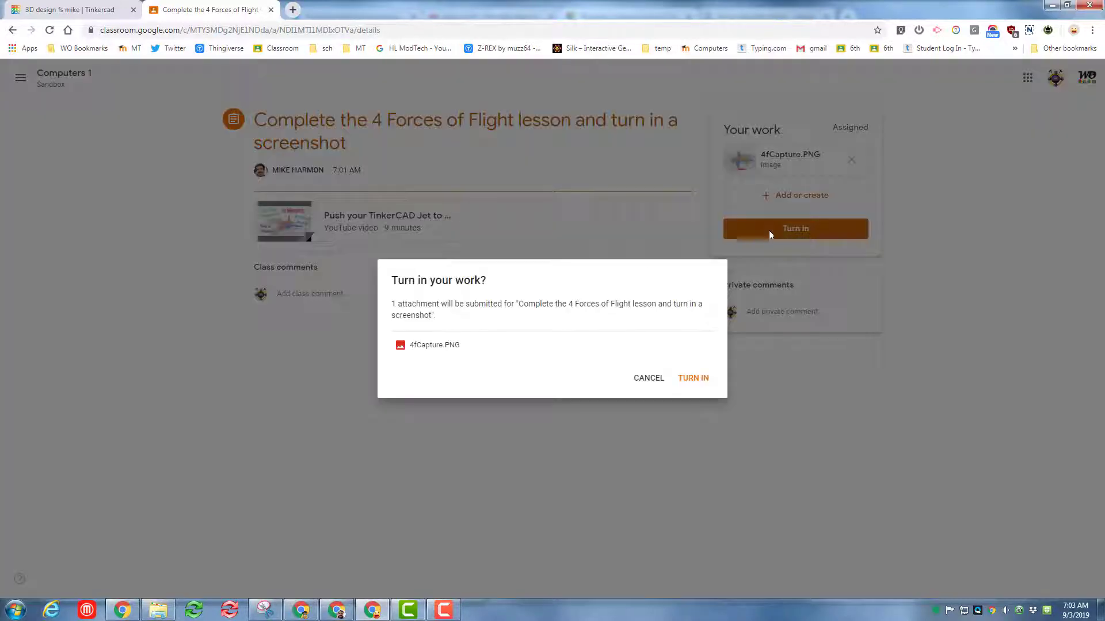
click(691, 380)
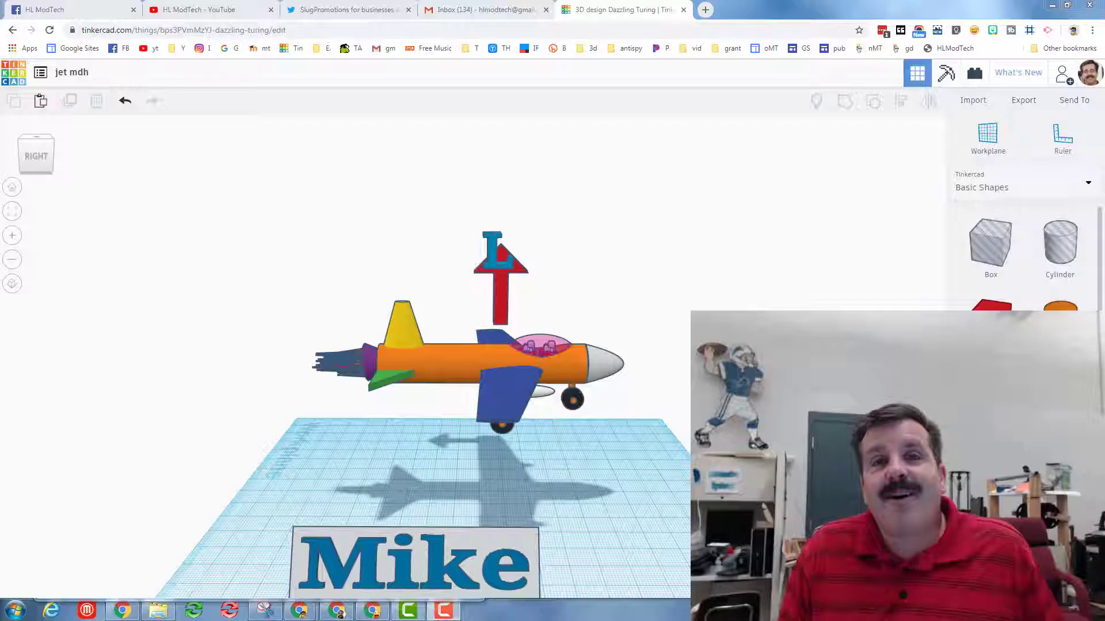